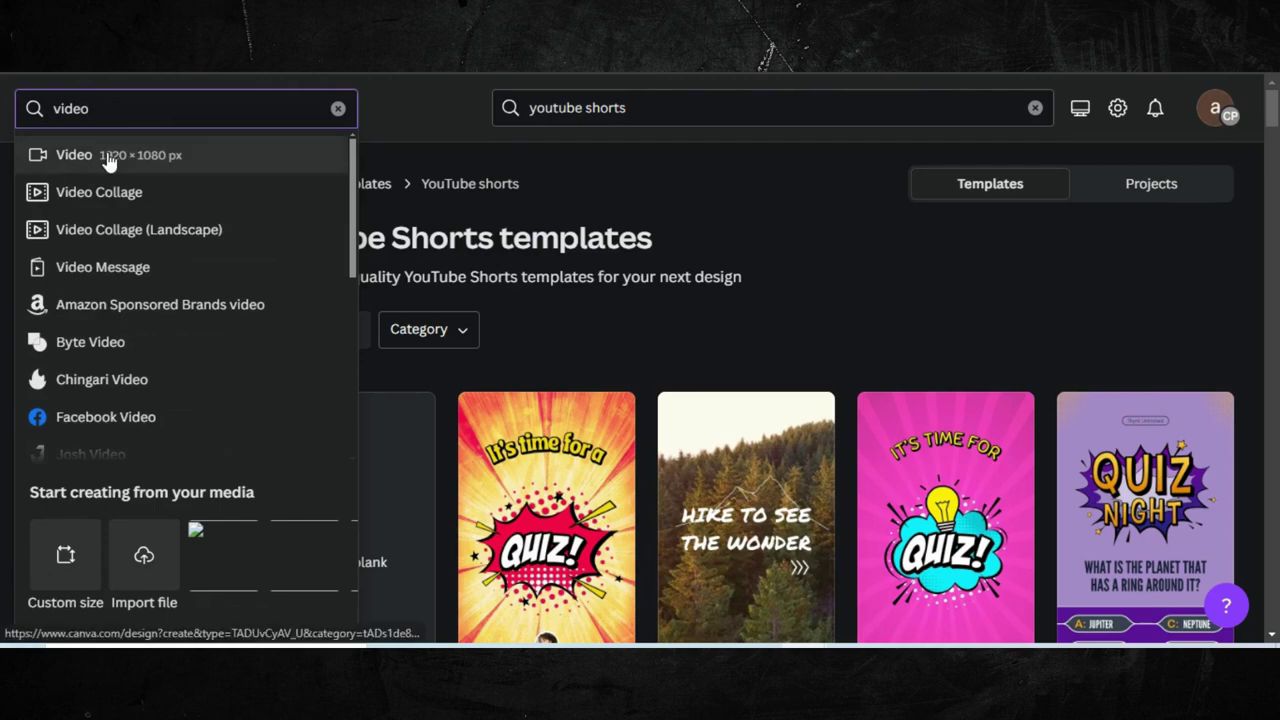
# Create a 1920 × 1080 px video and fill its page with the recently used photo of the lit jungle house
pyautogui.click(74, 155)
pyautogui.click(33, 230)
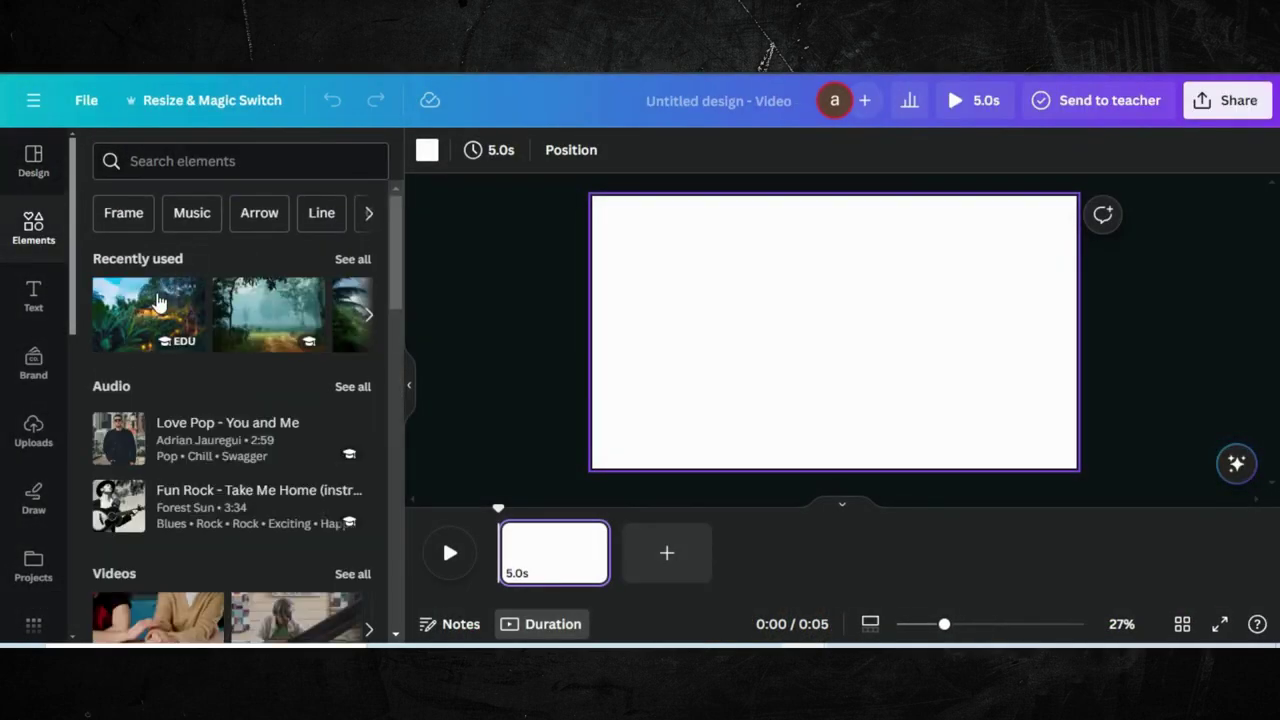
pyautogui.click(157, 303)
pyautogui.moveTo(750, 316); pyautogui.dragTo(661, 265)
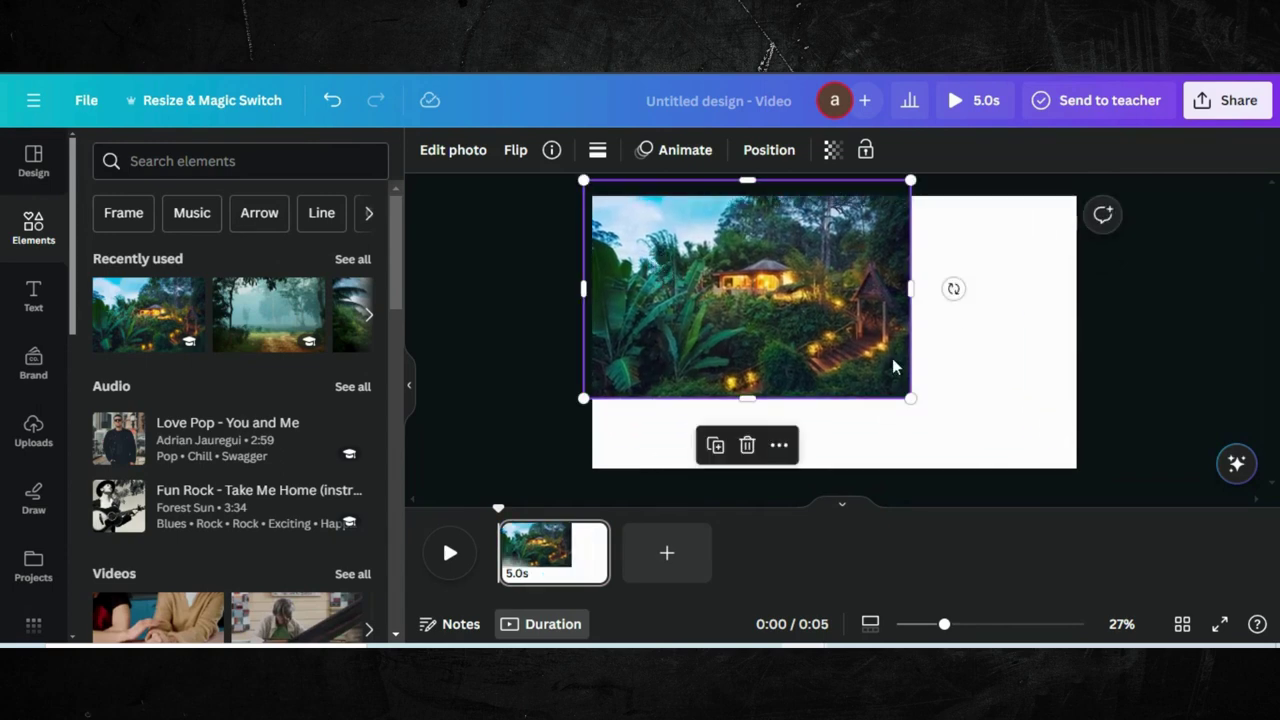
pyautogui.moveTo(909, 396); pyautogui.dragTo(1131, 445)
pyautogui.moveTo(934, 363); pyautogui.dragTo(932, 347)
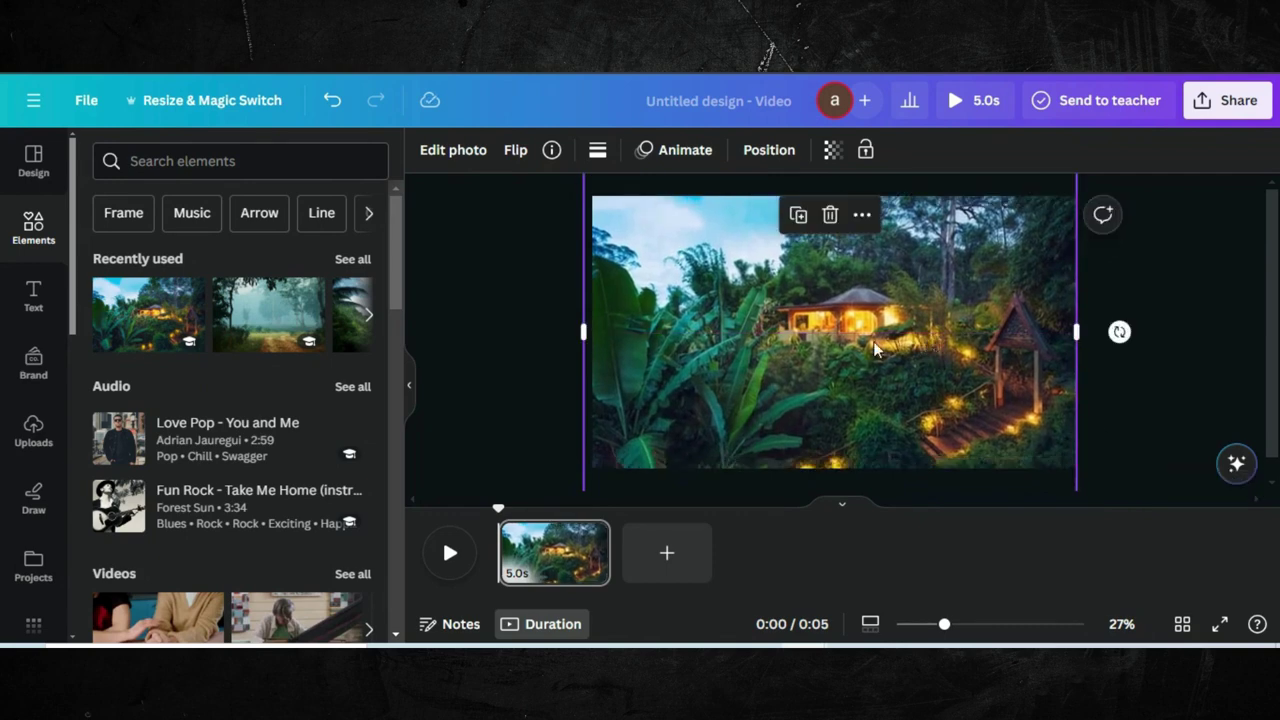
pyautogui.moveTo(941, 630)
pyautogui.mouseDown()
pyautogui.moveTo(922, 628)
pyautogui.moveTo(937, 630)
pyautogui.mouseUp()
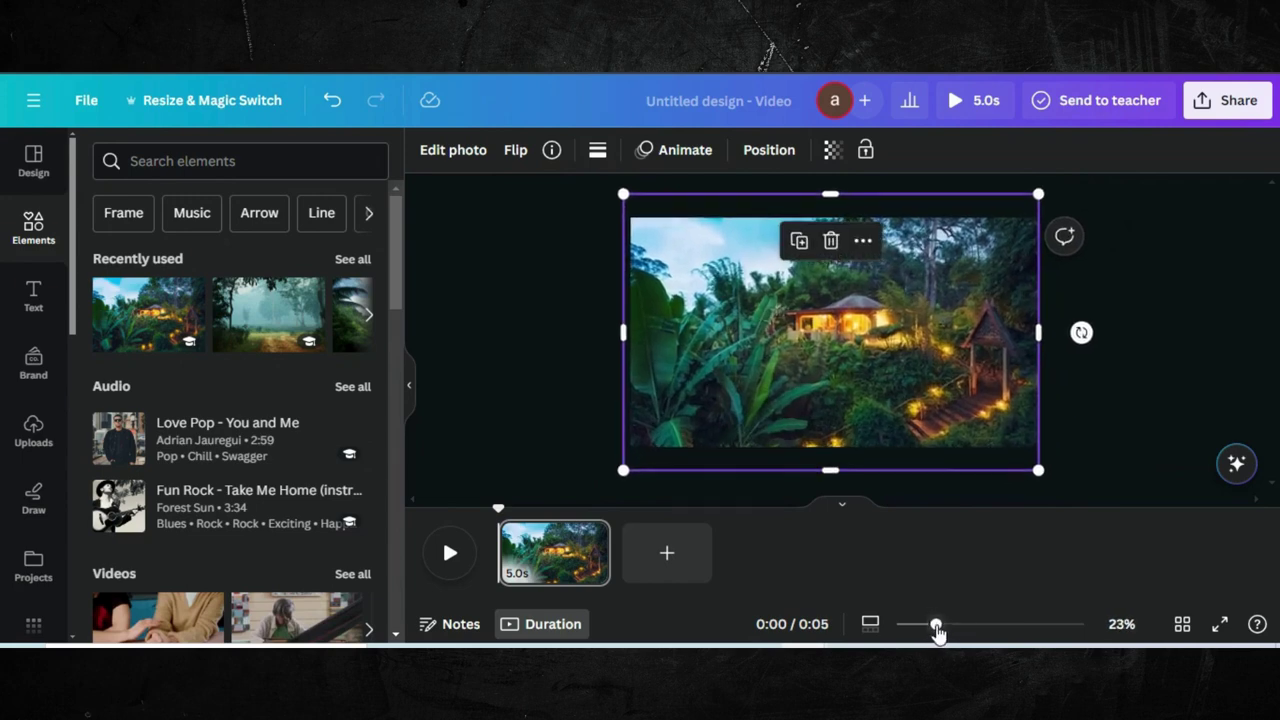
# Search the elements for "glitter overlay" graphics and add the white bokeh overlay to the page
pyautogui.click(130, 161)
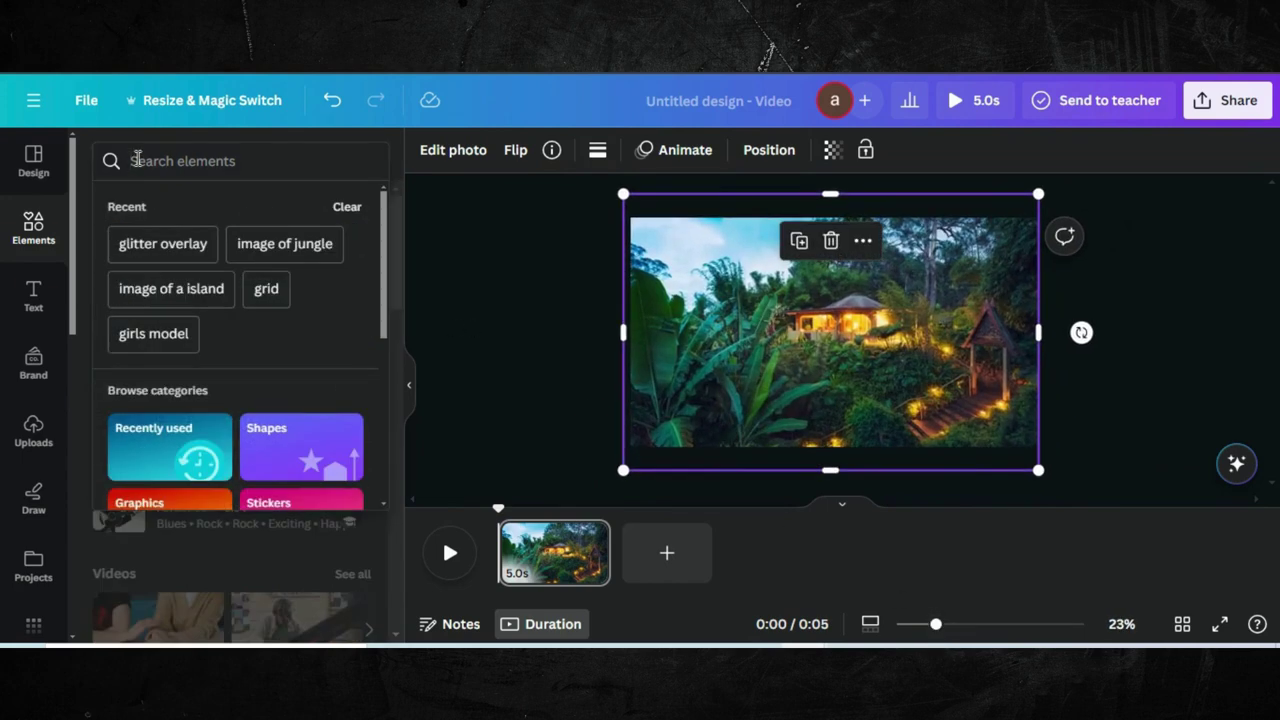
pyautogui.click(157, 246)
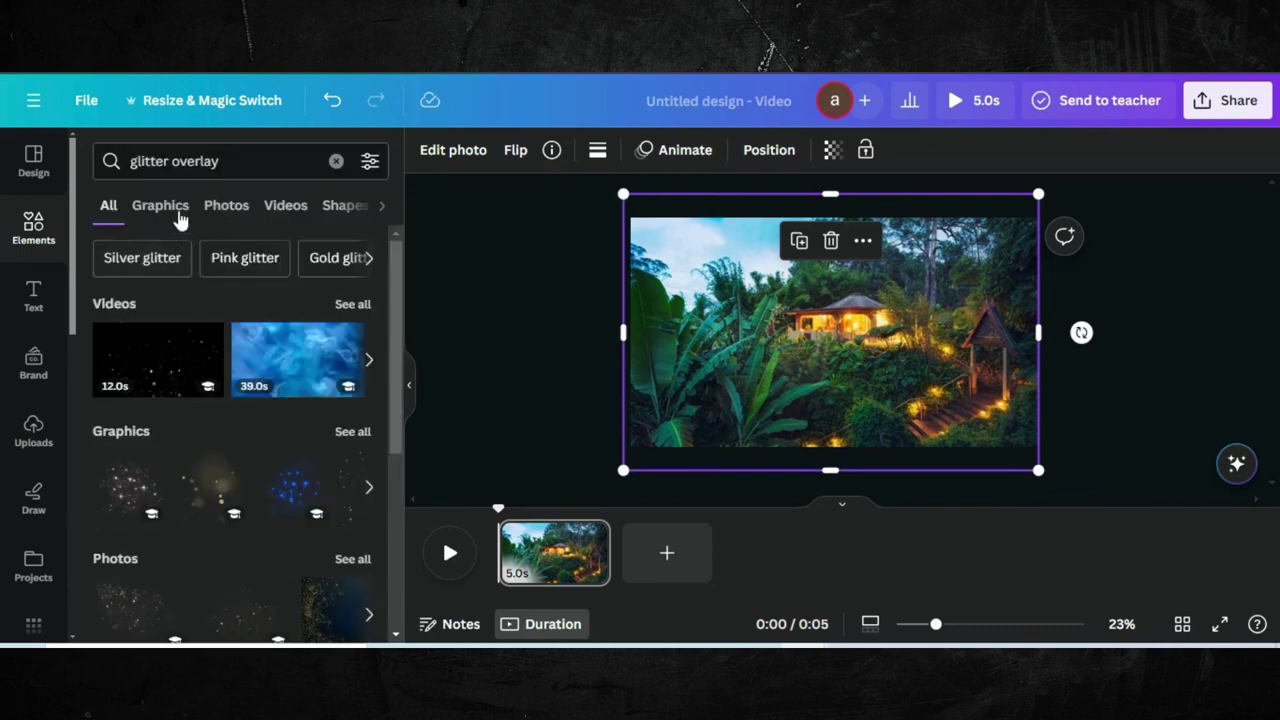
pyautogui.click(160, 205)
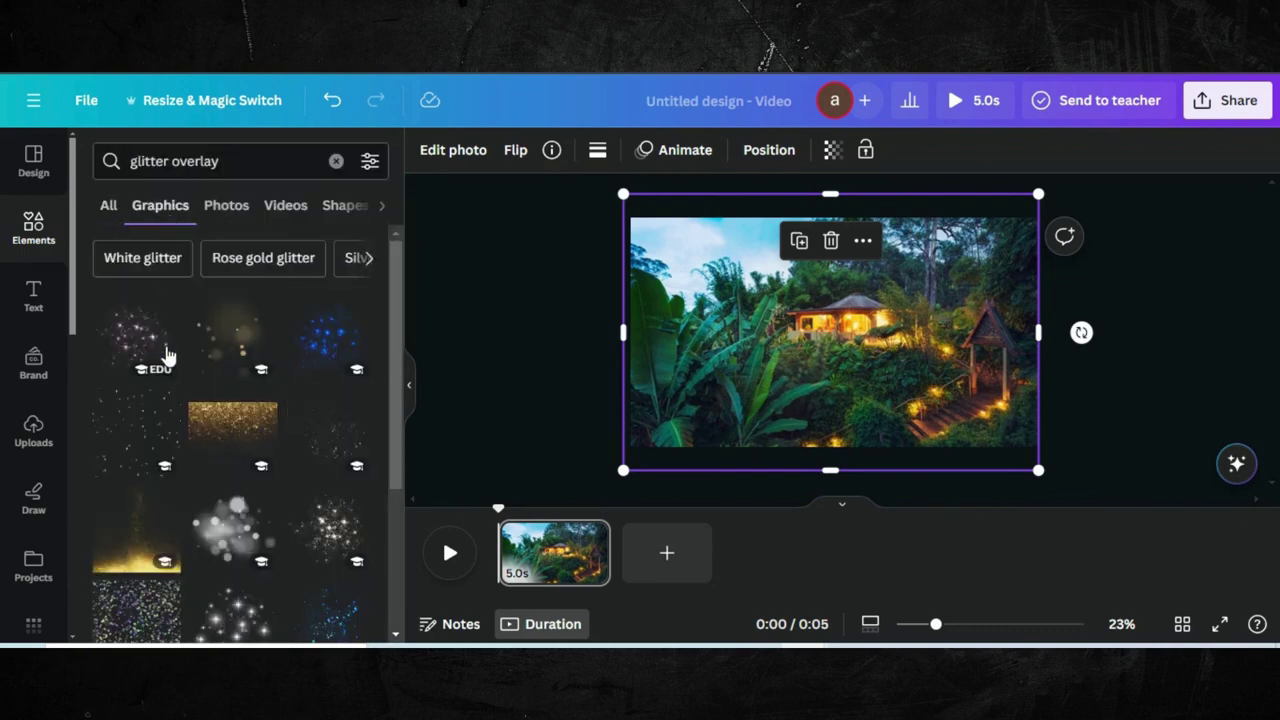
pyautogui.click(222, 528)
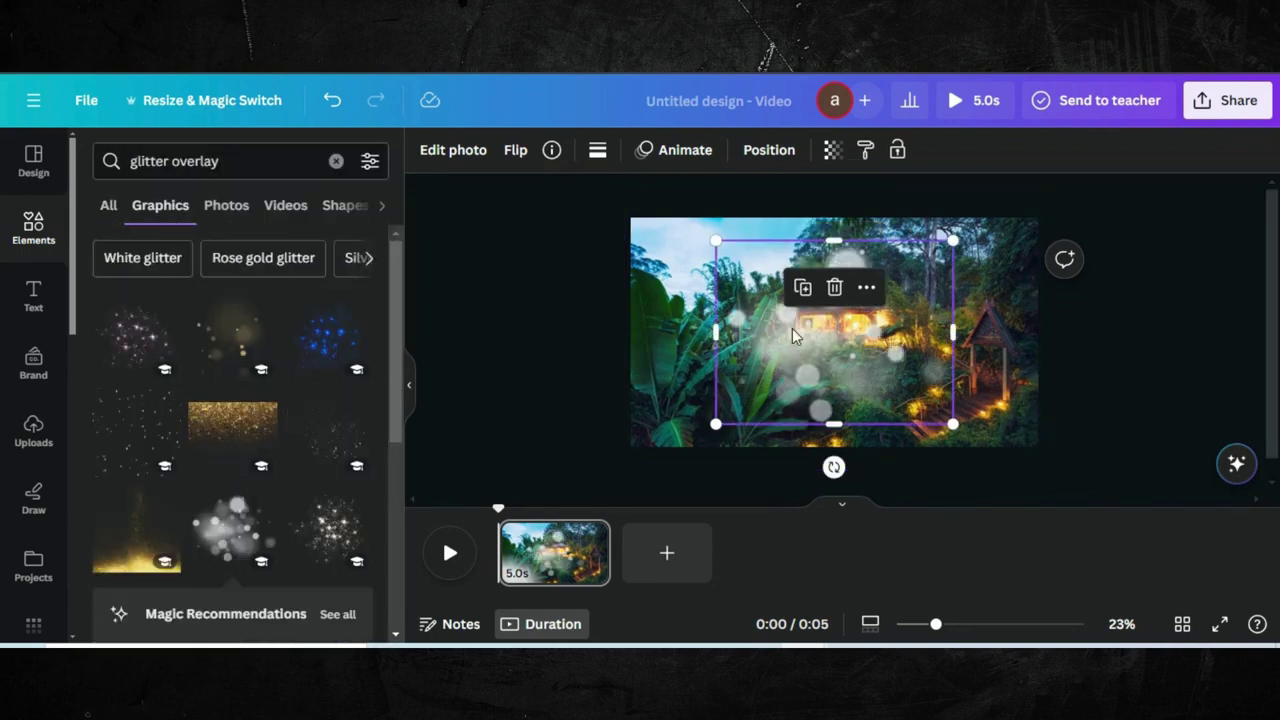
# Align the bokeh overlay with the page's upper-left corner and enlarge it to cover the page
pyautogui.moveTo(792, 328); pyautogui.dragTo(704, 308)
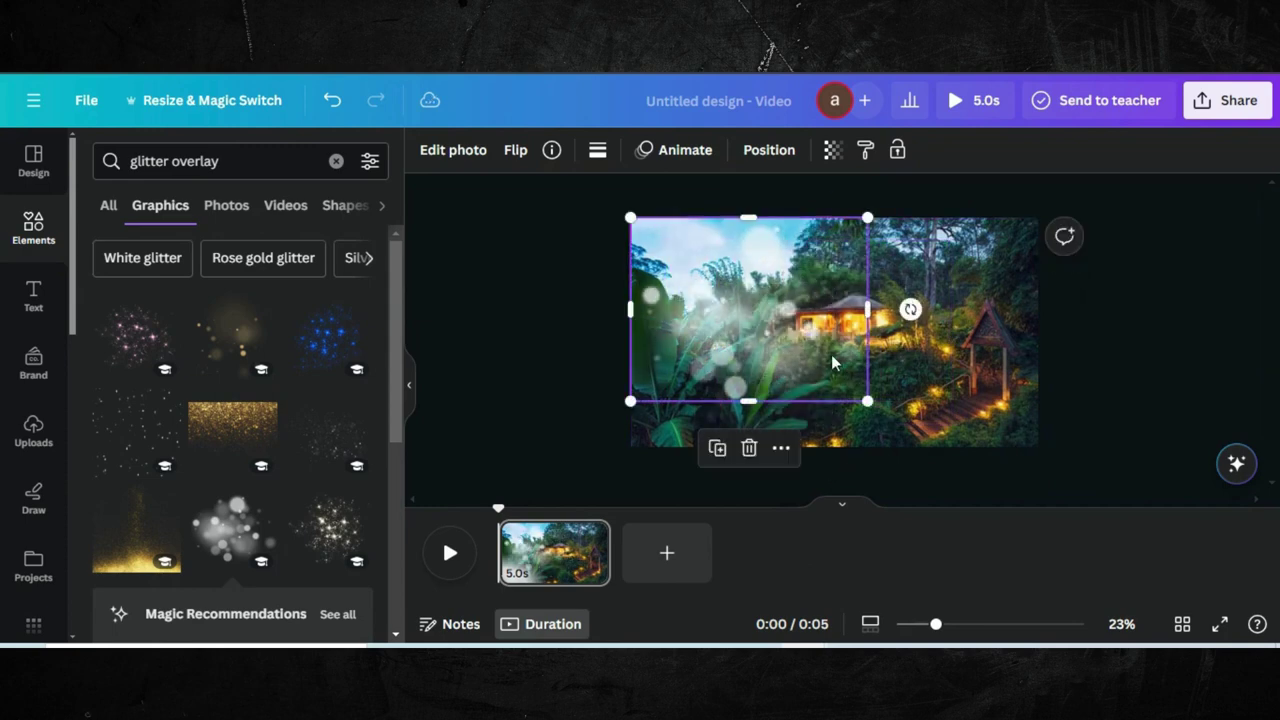
pyautogui.moveTo(954, 405); pyautogui.dragTo(1131, 409)
pyautogui.moveTo(872, 377); pyautogui.dragTo(866, 348)
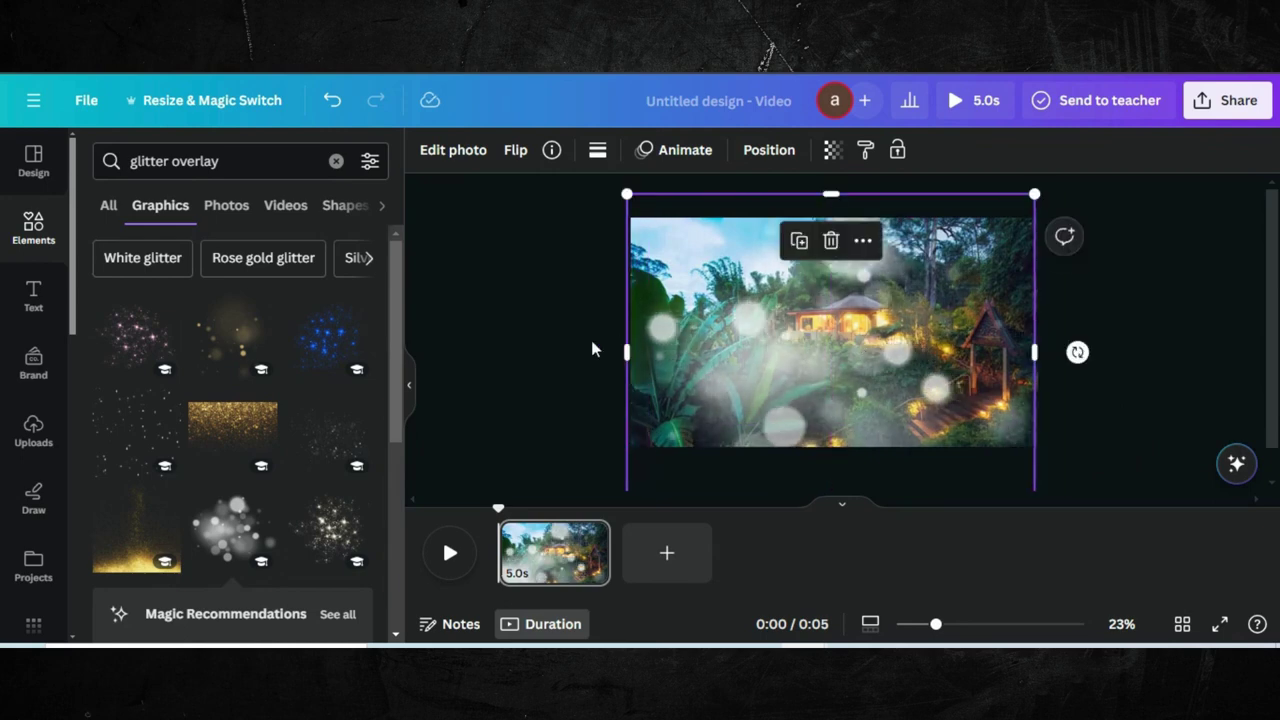
pyautogui.click(531, 336)
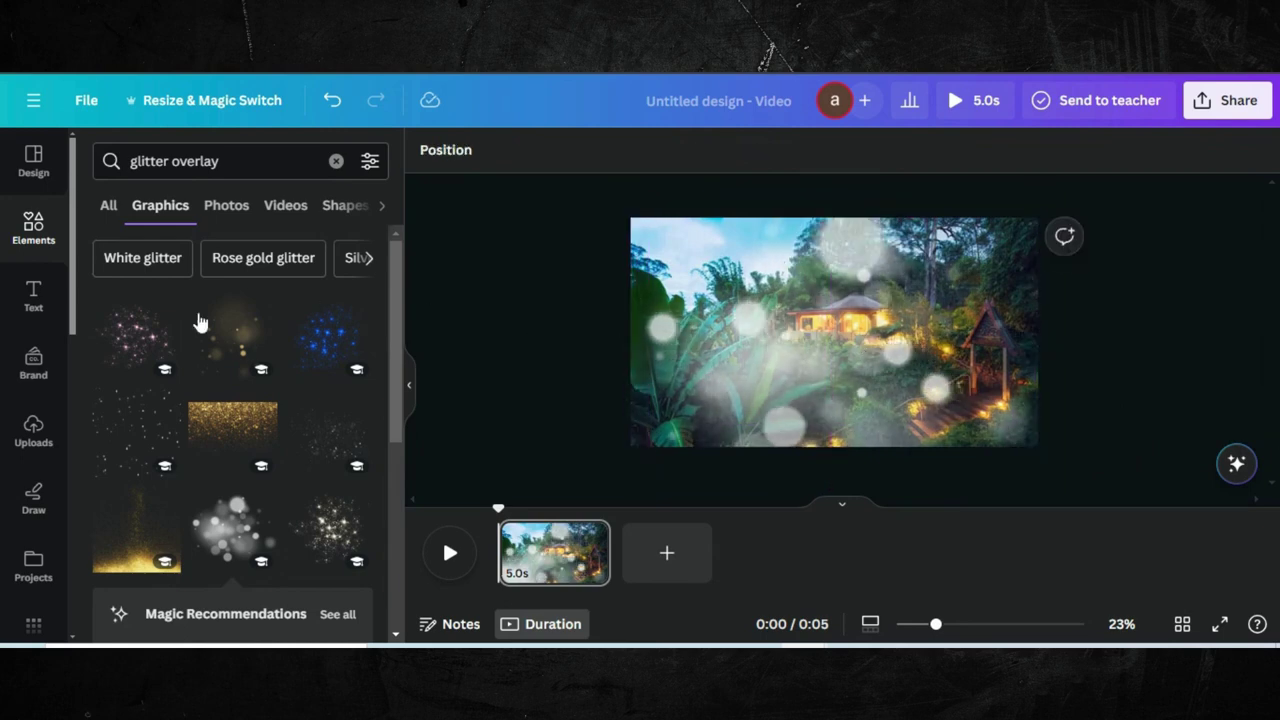
# Add a heading to the page with the text "INTRO"
pyautogui.click(33, 296)
pyautogui.click(257, 362)
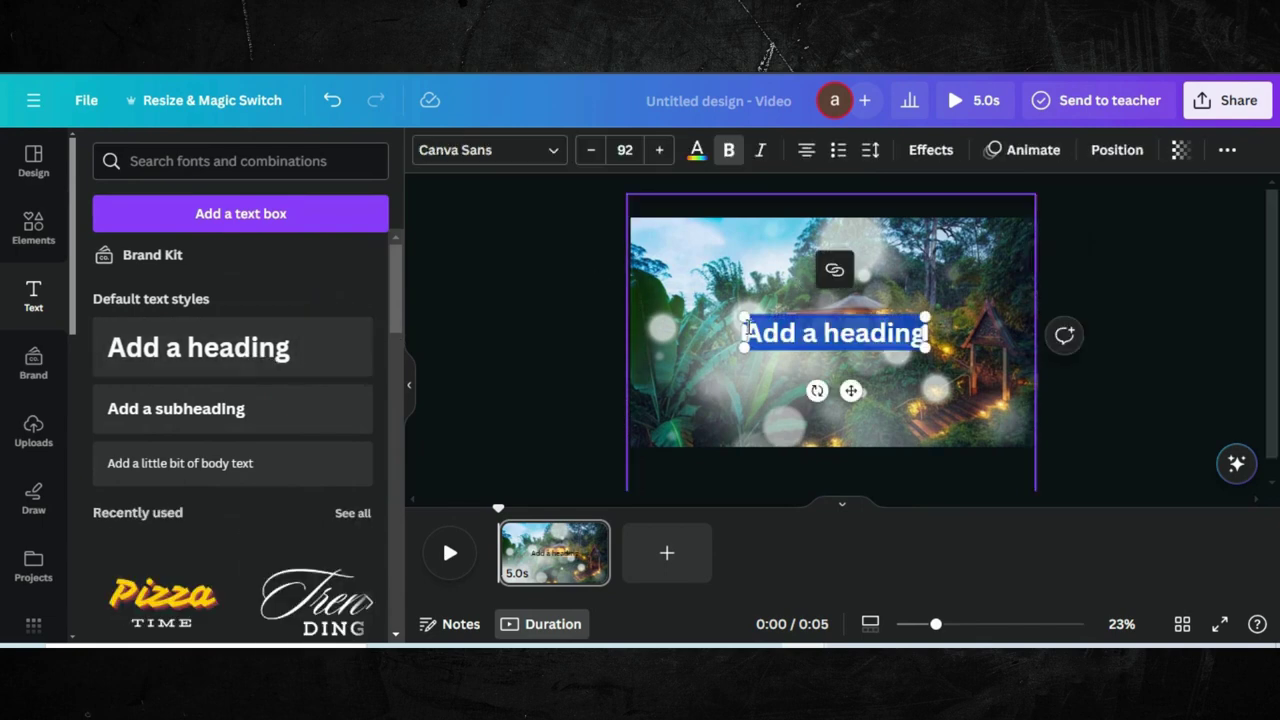
pyautogui.write('INTRO')
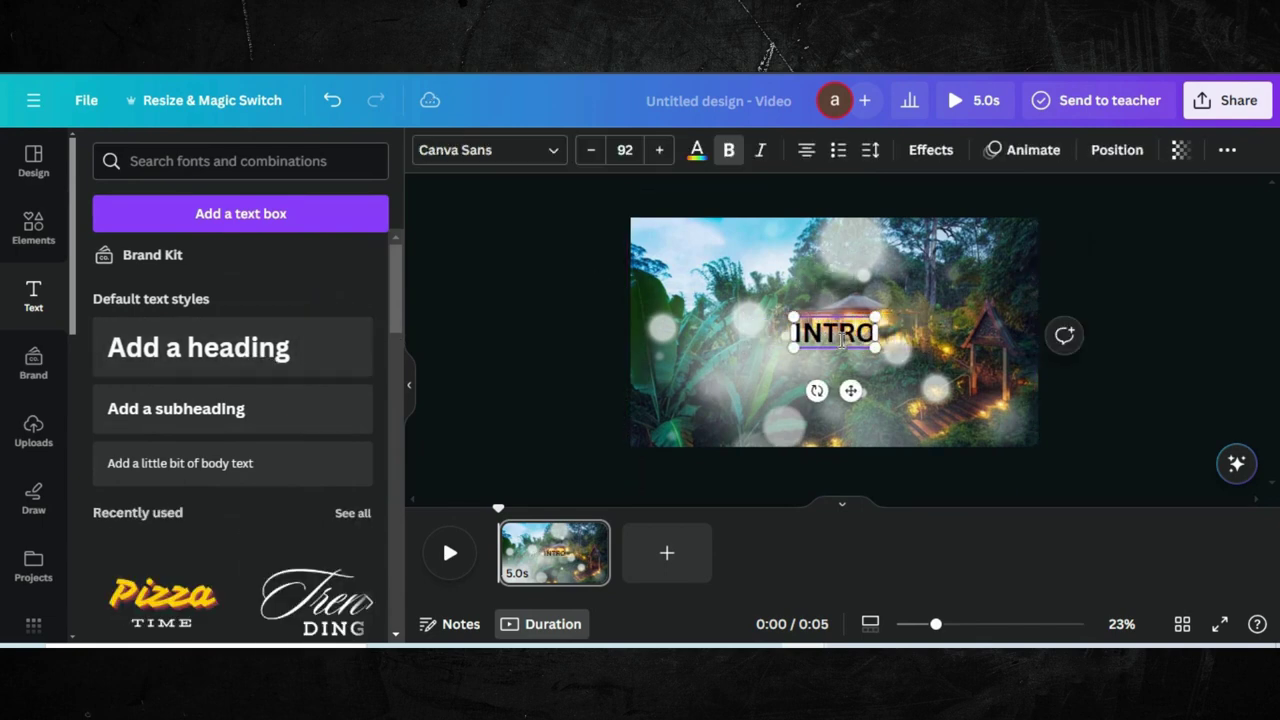
pyautogui.click(906, 355)
# Search the fonts for "210" and set the INTRO heading to 210 수퍼사이즈 Black Box
pyautogui.click(840, 330)
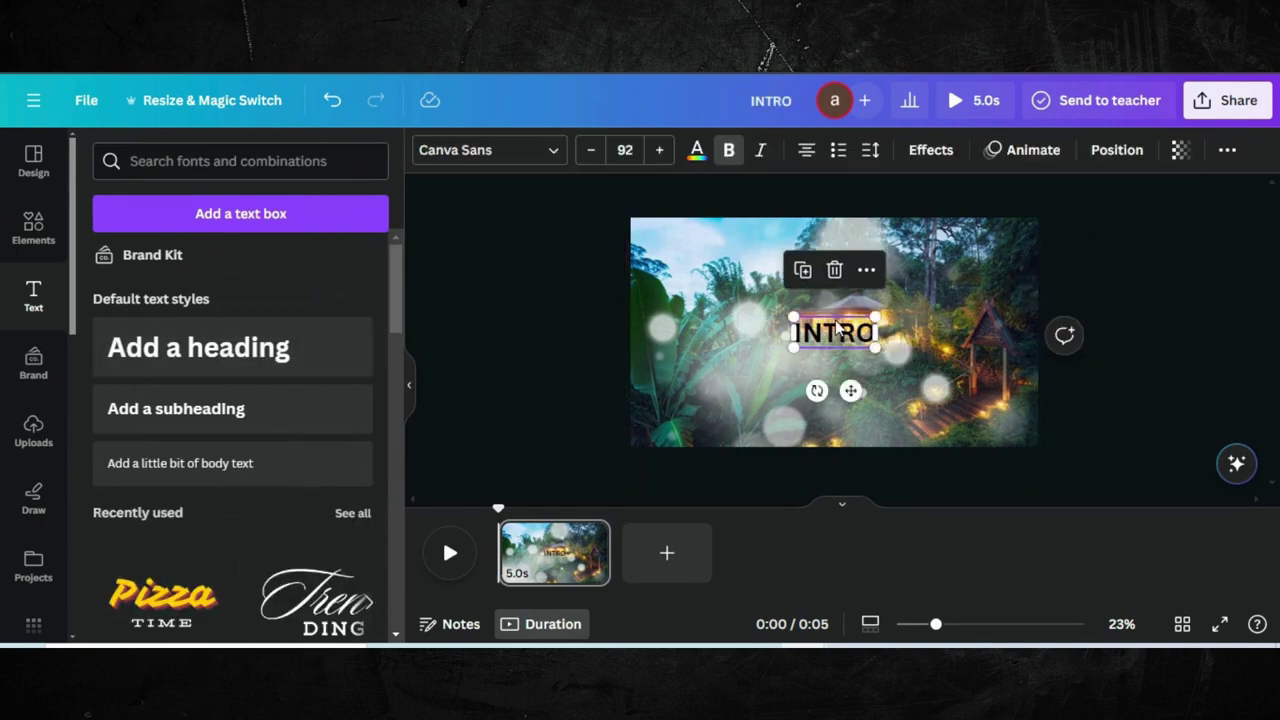
pyautogui.click(551, 157)
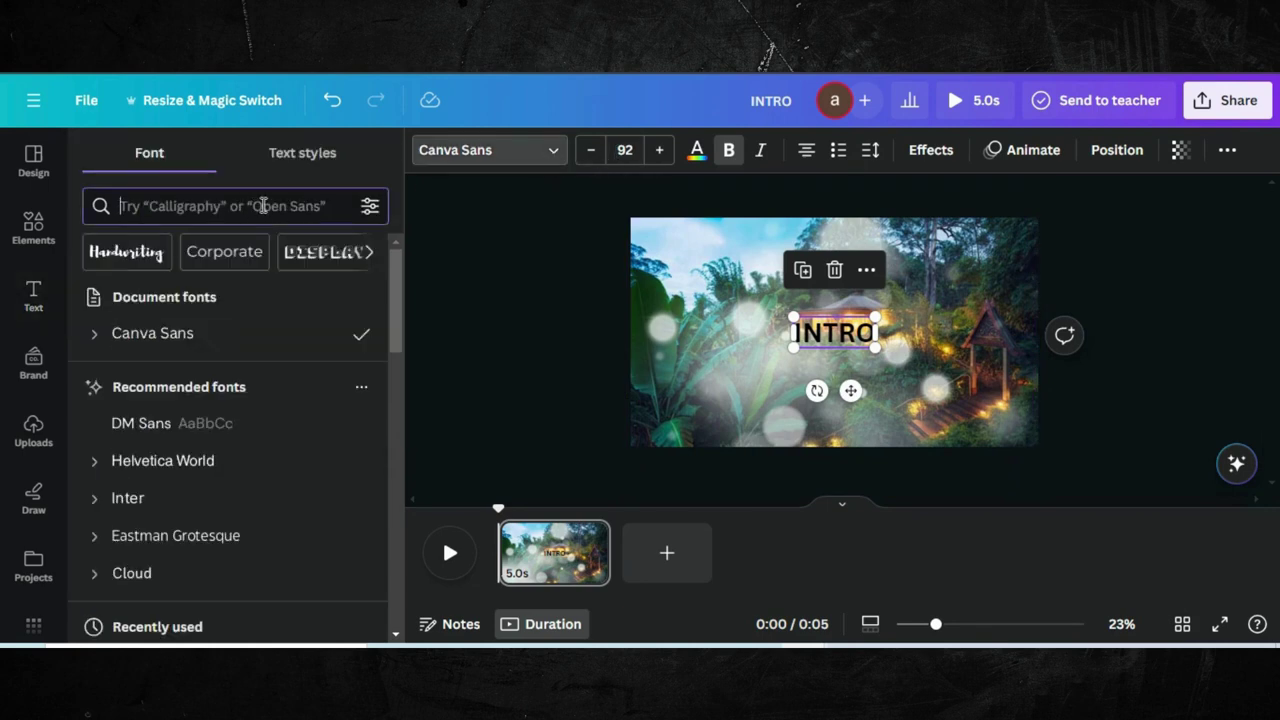
pyautogui.click(263, 205)
pyautogui.write('210')
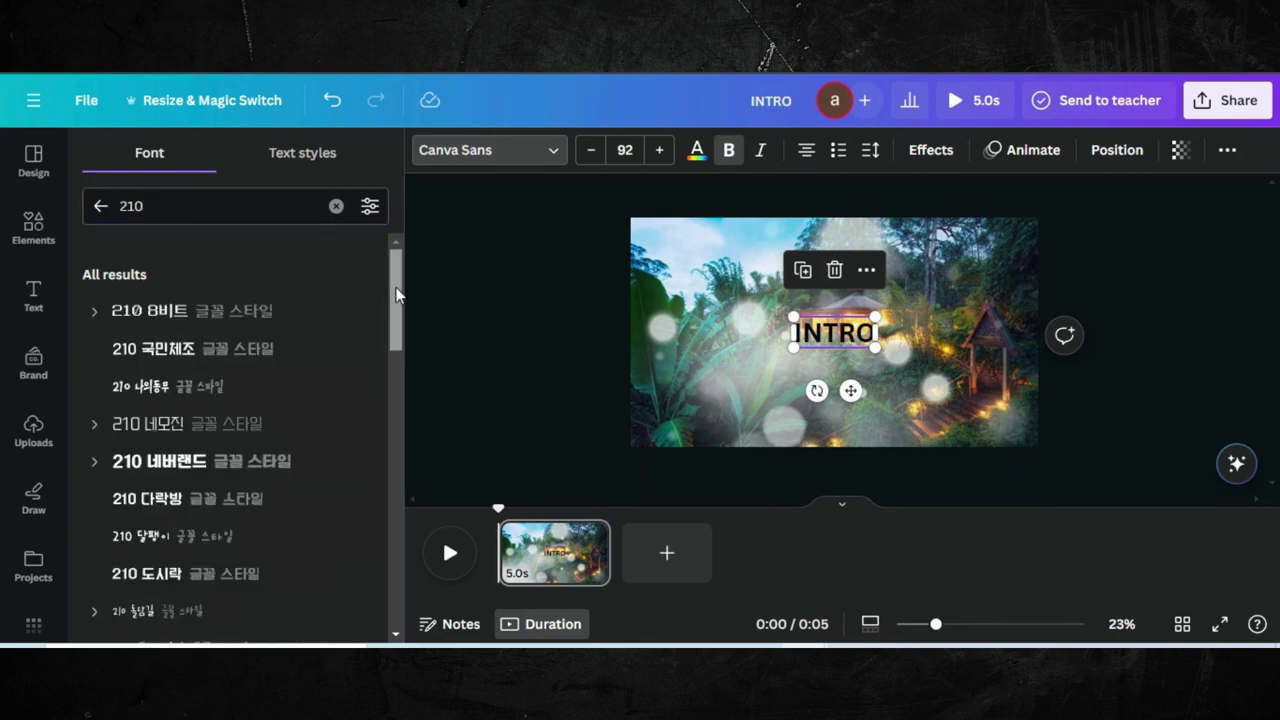
pyautogui.moveTo(396, 340); pyautogui.dragTo(398, 590)
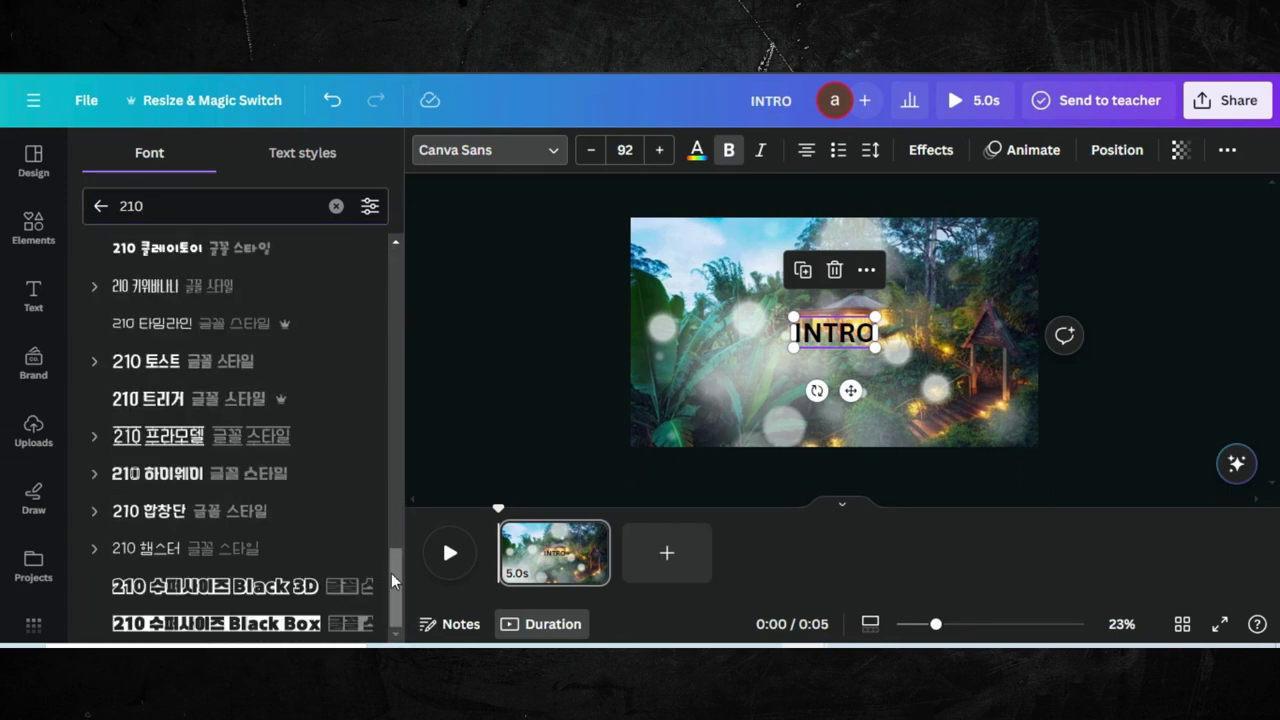
pyautogui.click(220, 623)
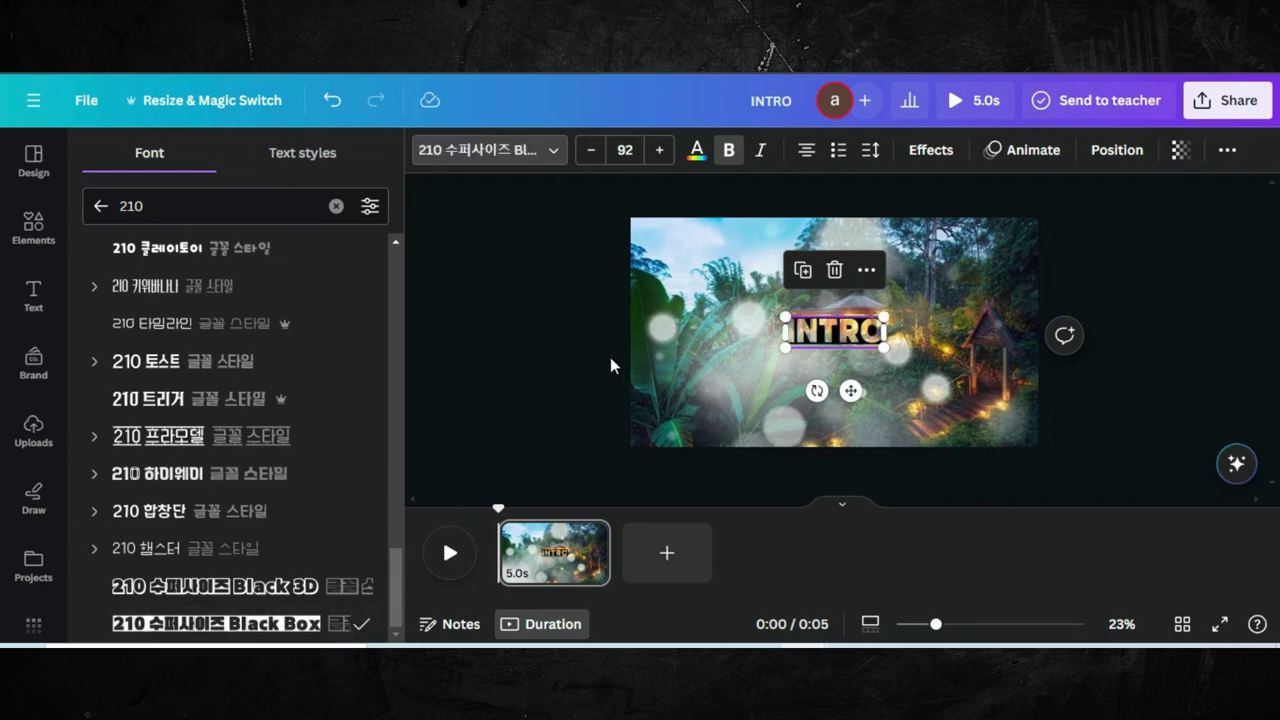
pyautogui.click(671, 362)
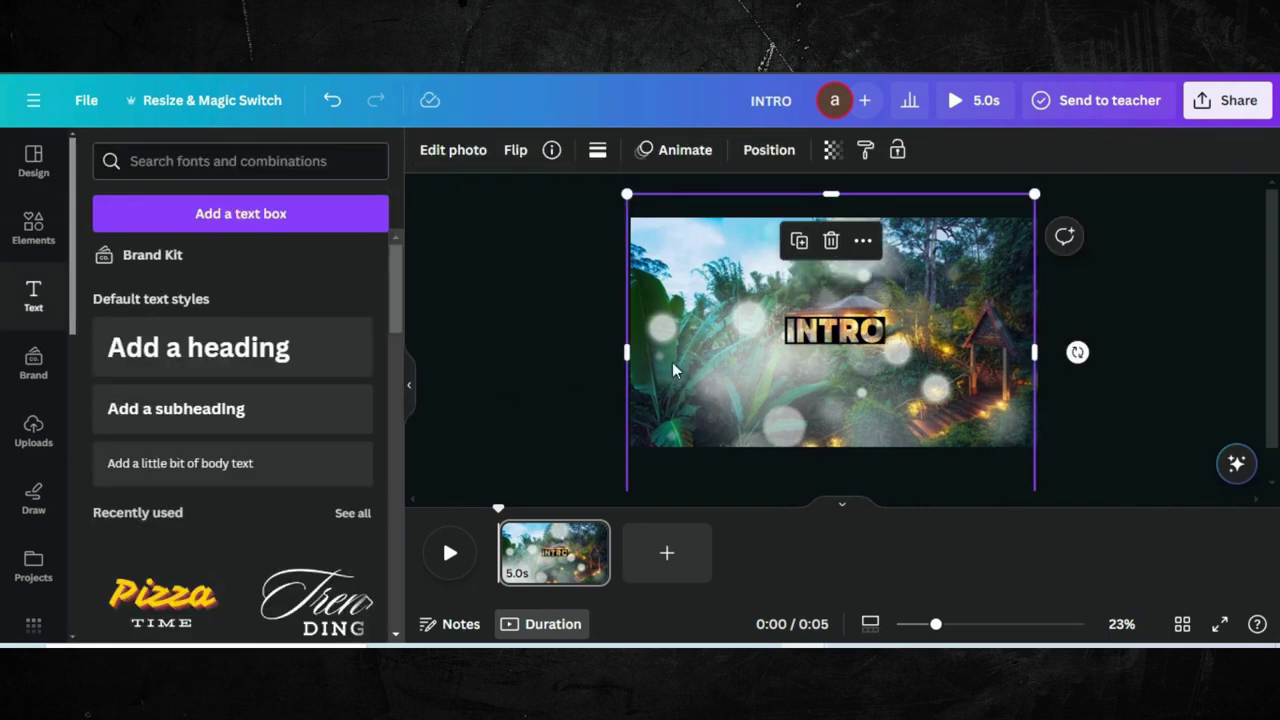
# Change the INTRO heading's text color to white
pyautogui.click(835, 330)
pyautogui.click(697, 150)
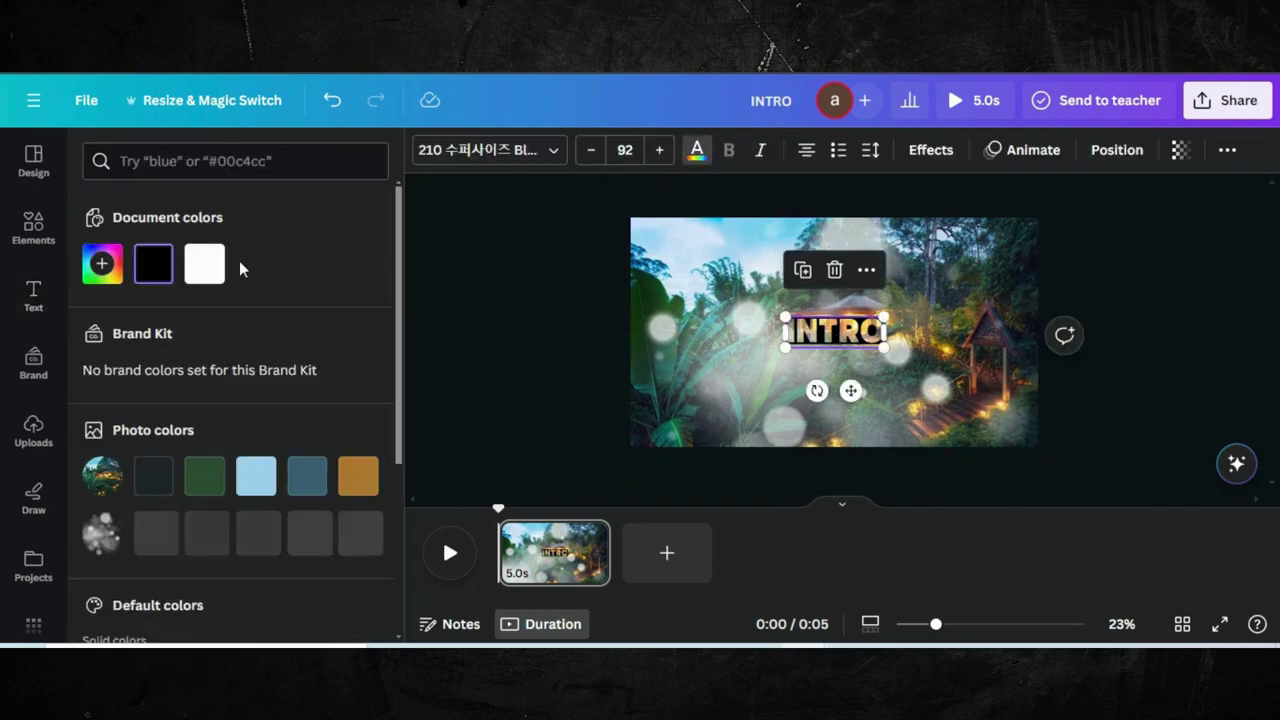
pyautogui.click(204, 263)
# Enlarge the INTRO heading to about font size 289 and center it on the page
pyautogui.moveTo(786, 318); pyautogui.dragTo(683, 285)
pyautogui.moveTo(883, 345); pyautogui.dragTo(993, 379)
pyautogui.moveTo(820, 323); pyautogui.dragTo(816, 344)
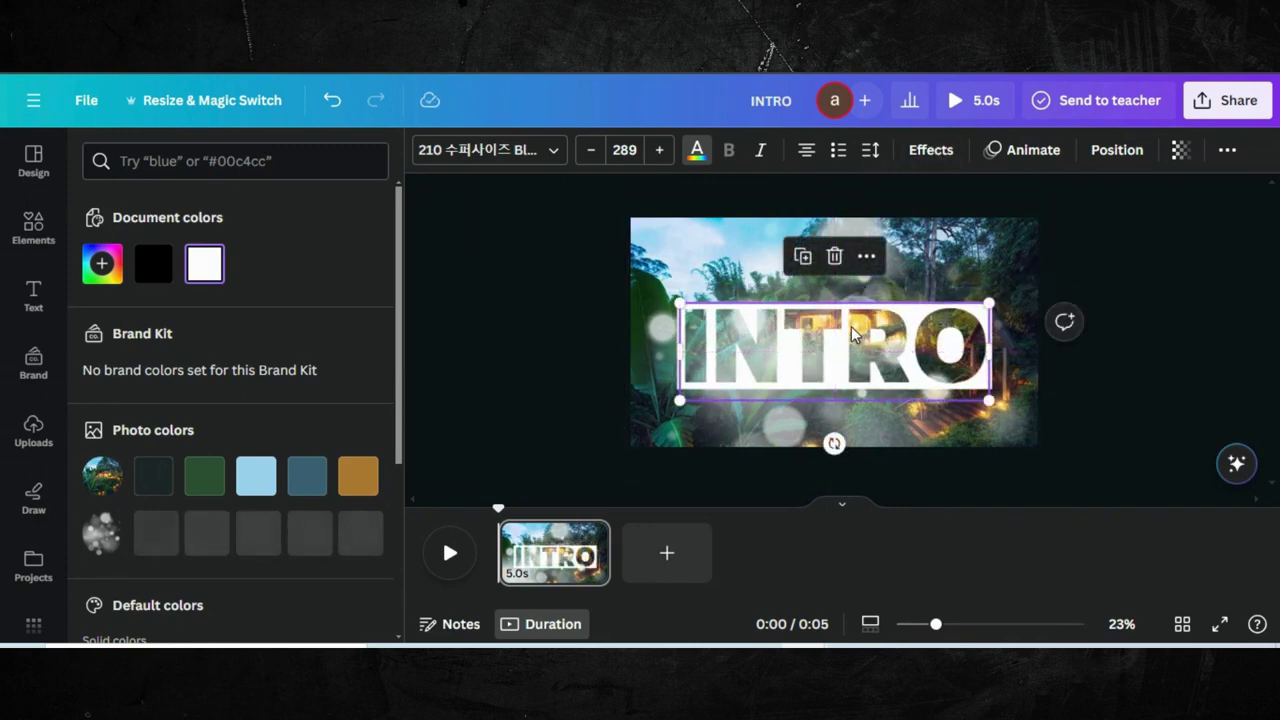
pyautogui.moveTo(870, 330); pyautogui.dragTo(850, 316)
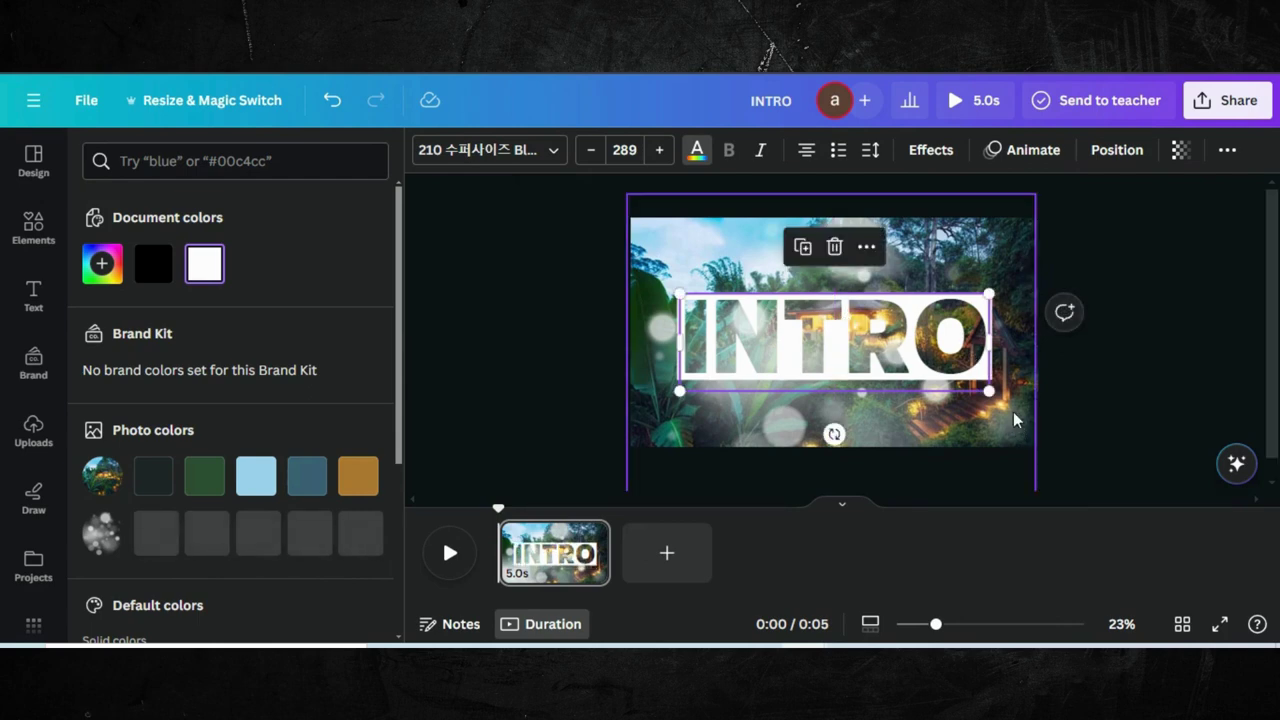
# Apply the Lift effect to the INTRO heading with an intensity of 100
pyautogui.click(931, 151)
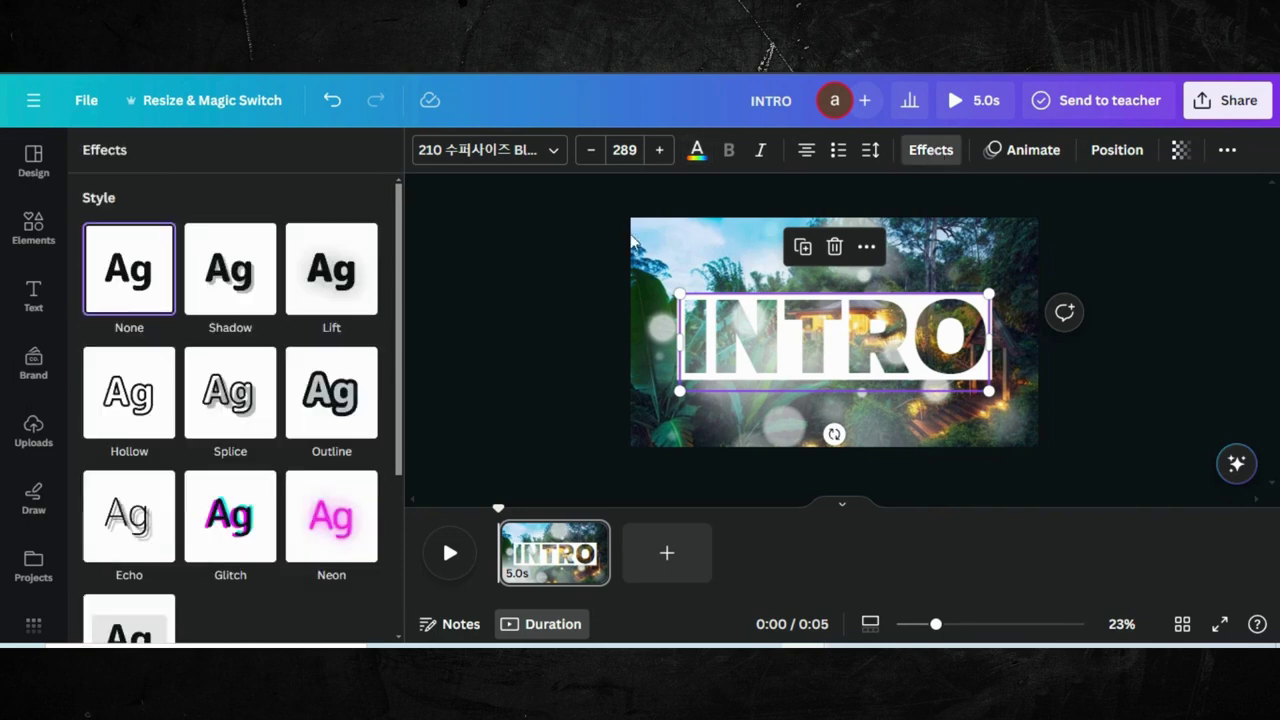
pyautogui.click(331, 268)
pyautogui.moveTo(238, 392); pyautogui.dragTo(398, 398)
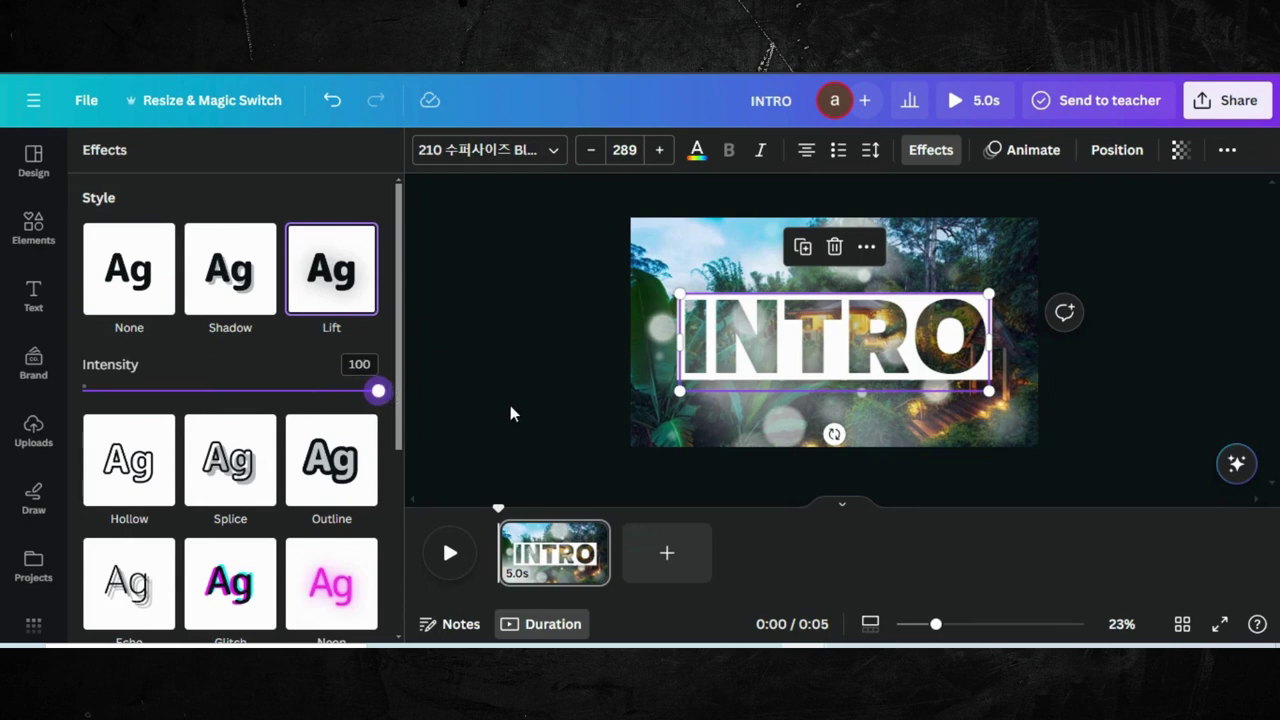
pyautogui.press('Escape')
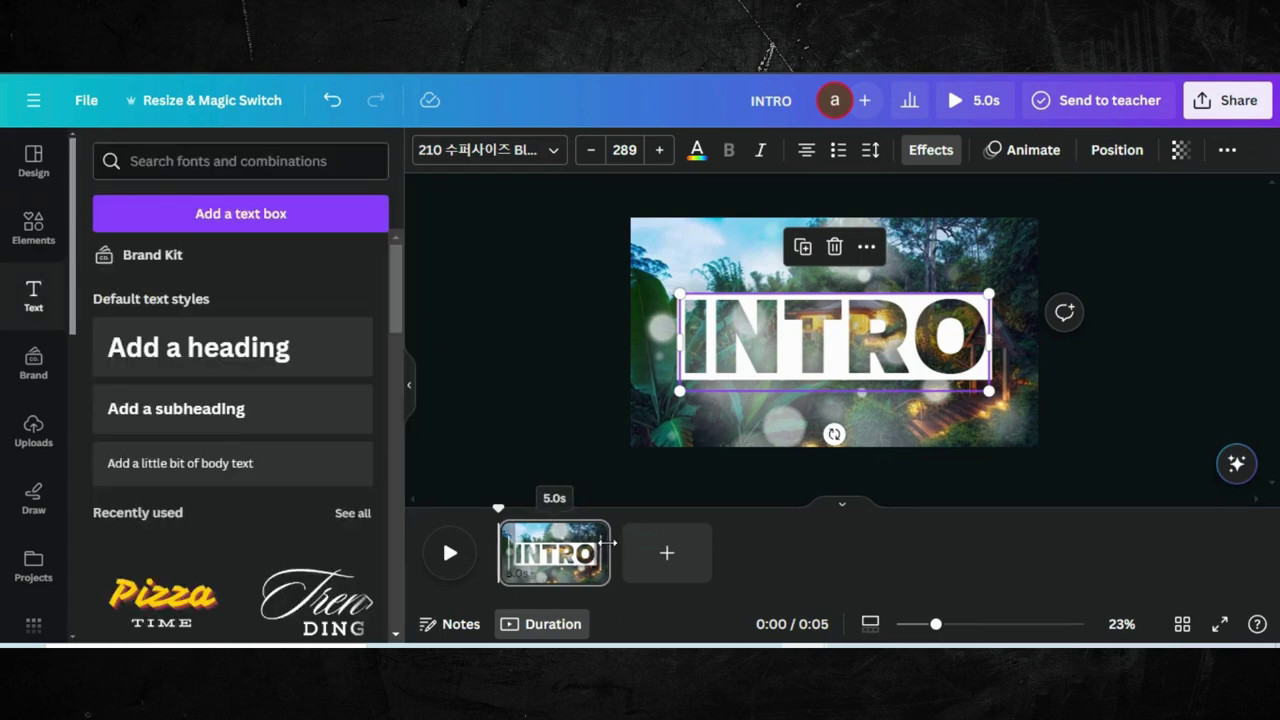
# Extend the page's duration to about 10.2 seconds and duplicate the page
pyautogui.moveTo(606, 542); pyautogui.dragTo(725, 550)
pyautogui.click(707, 535)
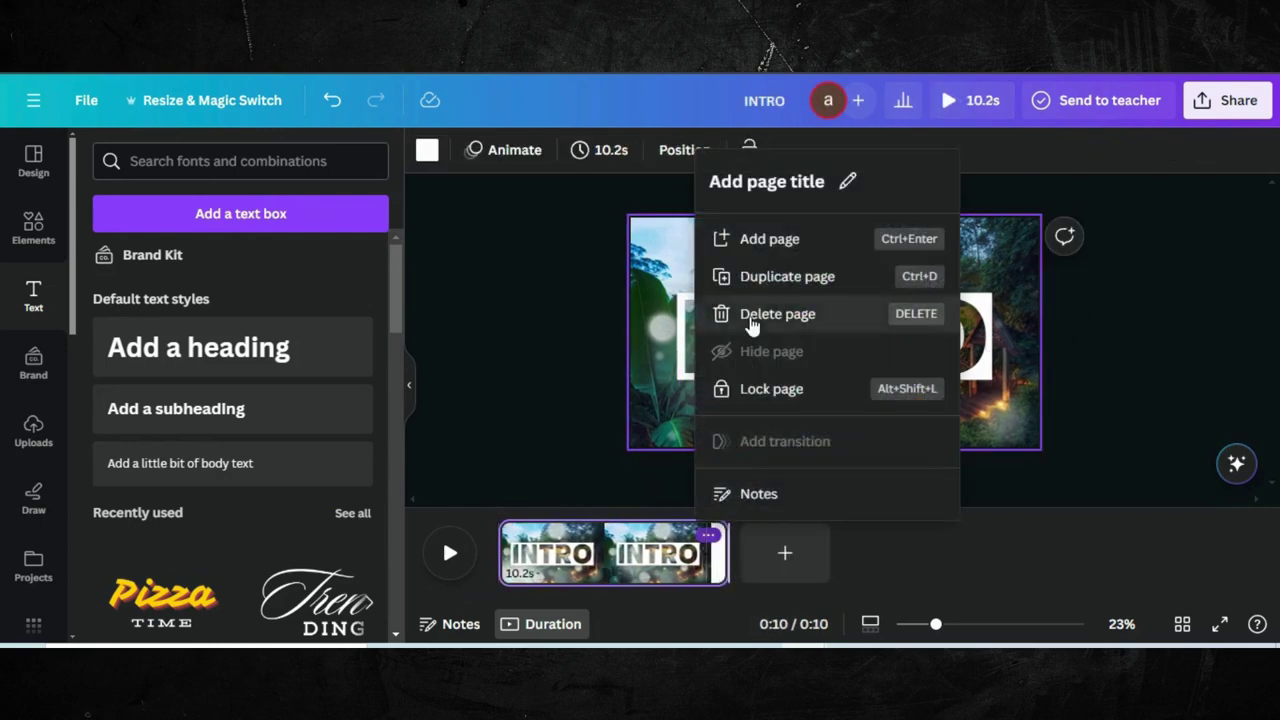
pyautogui.click(766, 282)
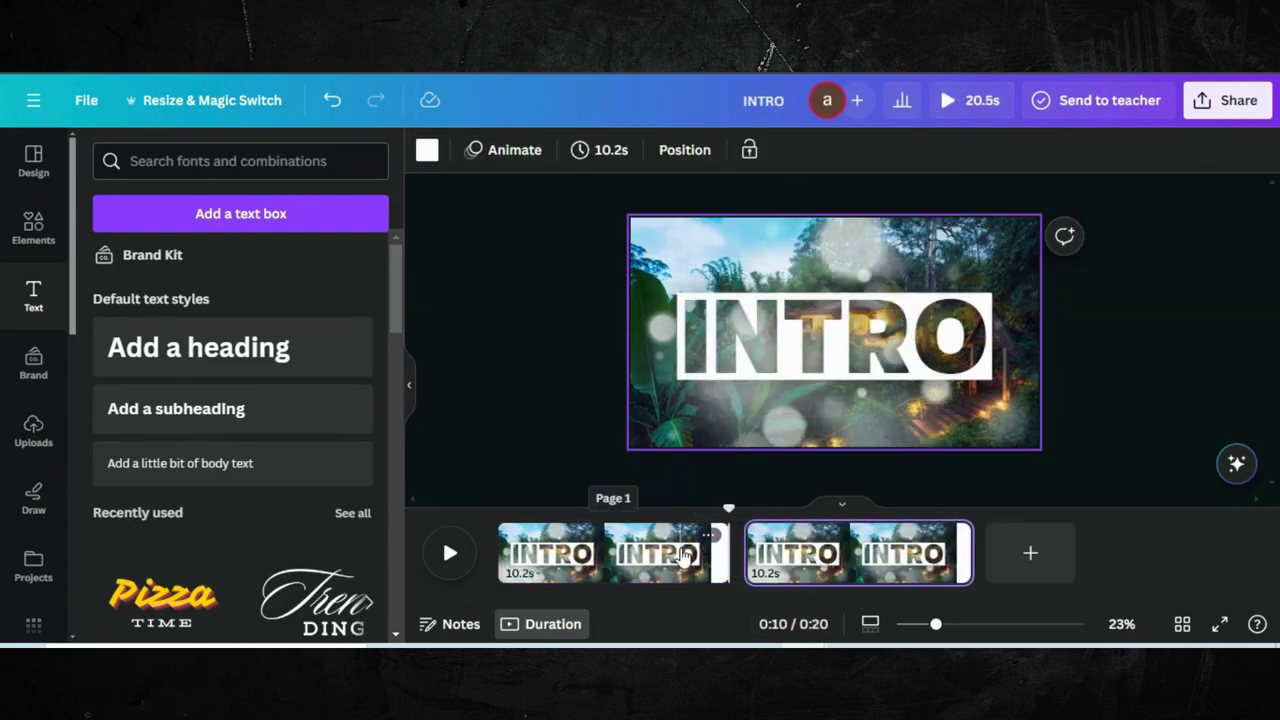
# Enlarge the bokeh overlay on the second page to about 3,021 × 2,337, extending it beyond the page's upper-left corner
pyautogui.click(766, 277)
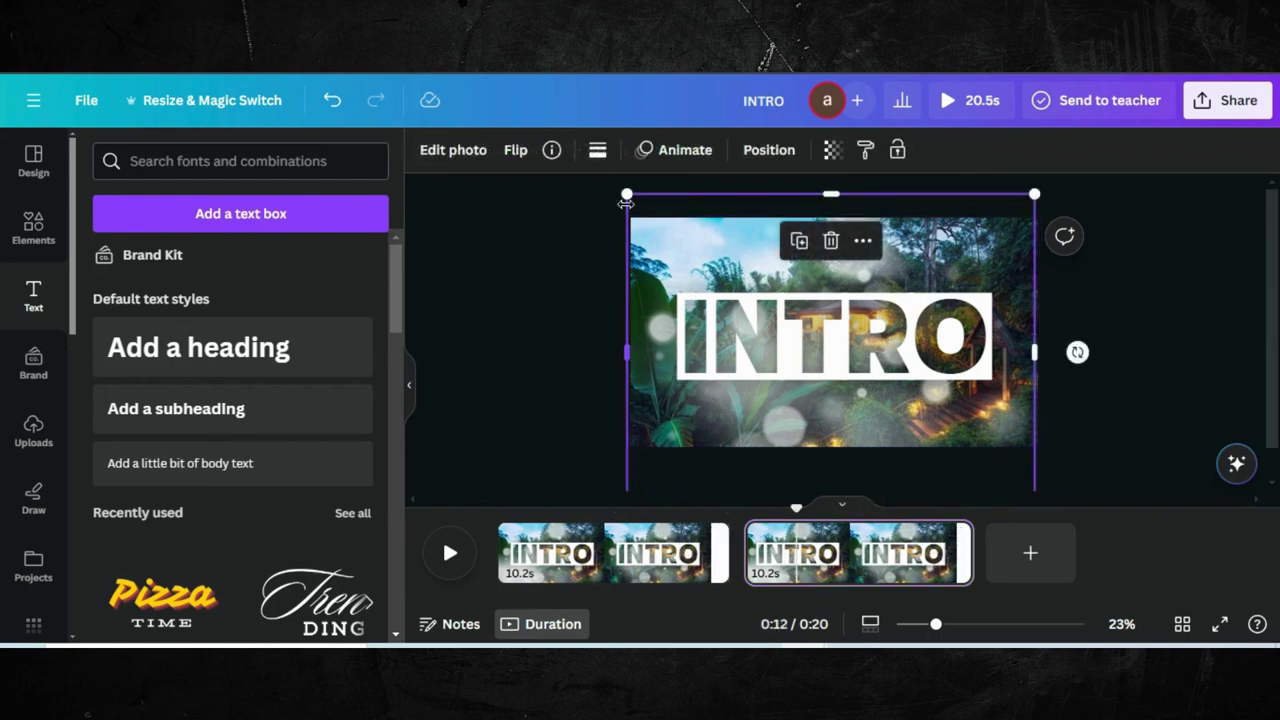
pyautogui.moveTo(606, 185); pyautogui.dragTo(514, 130)
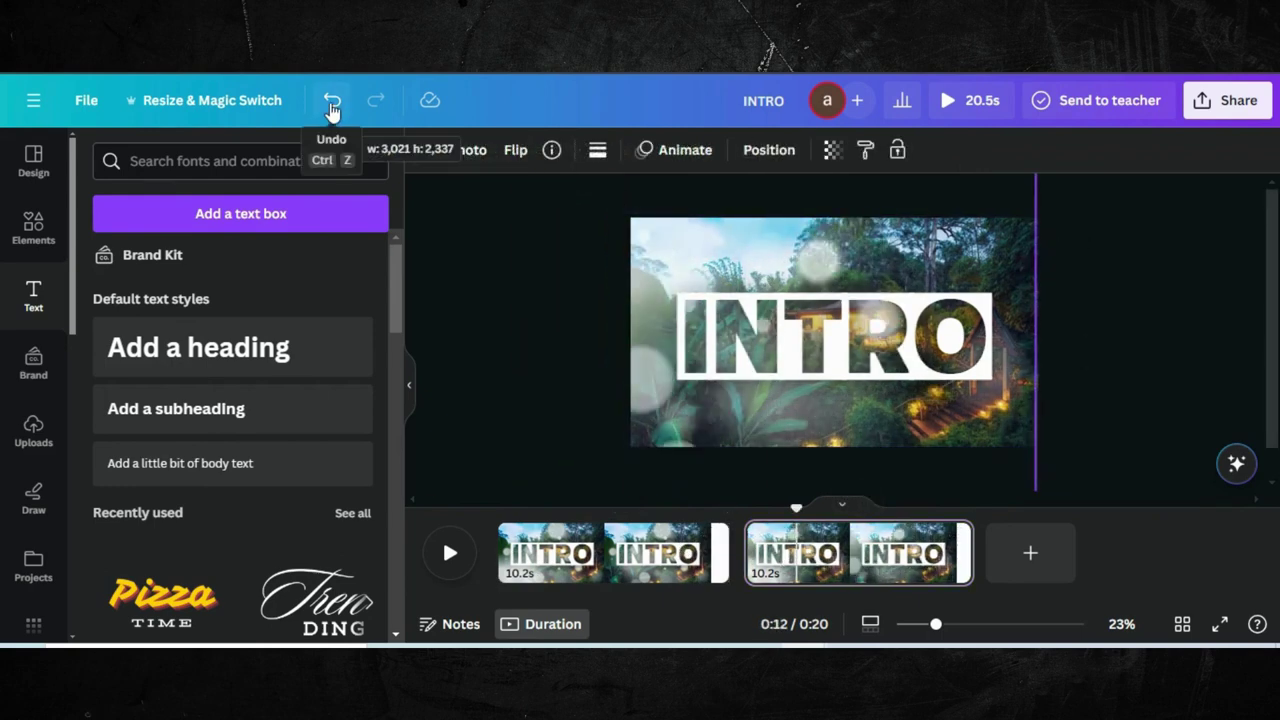
pyautogui.click(332, 100)
pyautogui.click(712, 340)
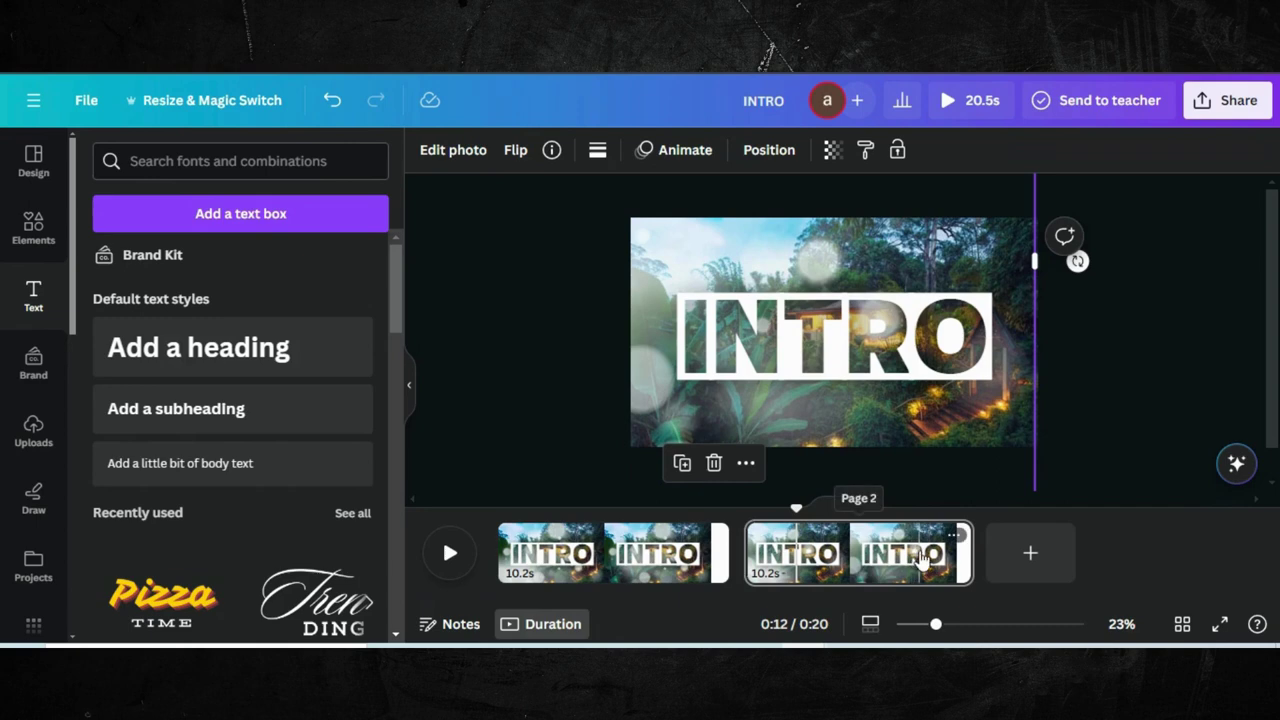
# Select the jungle photo in the second page's layers and enlarge it well beyond the page's lower-right corner
pyautogui.click(768, 150)
pyautogui.click(314, 155)
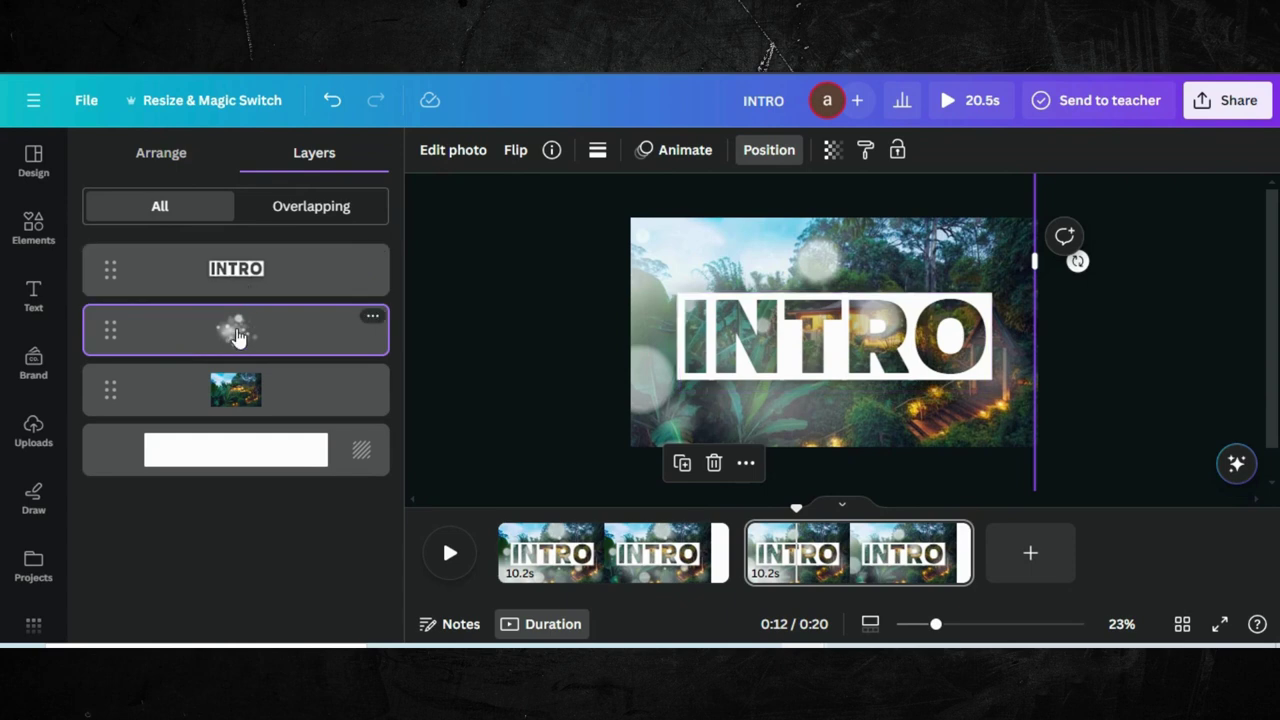
pyautogui.click(236, 385)
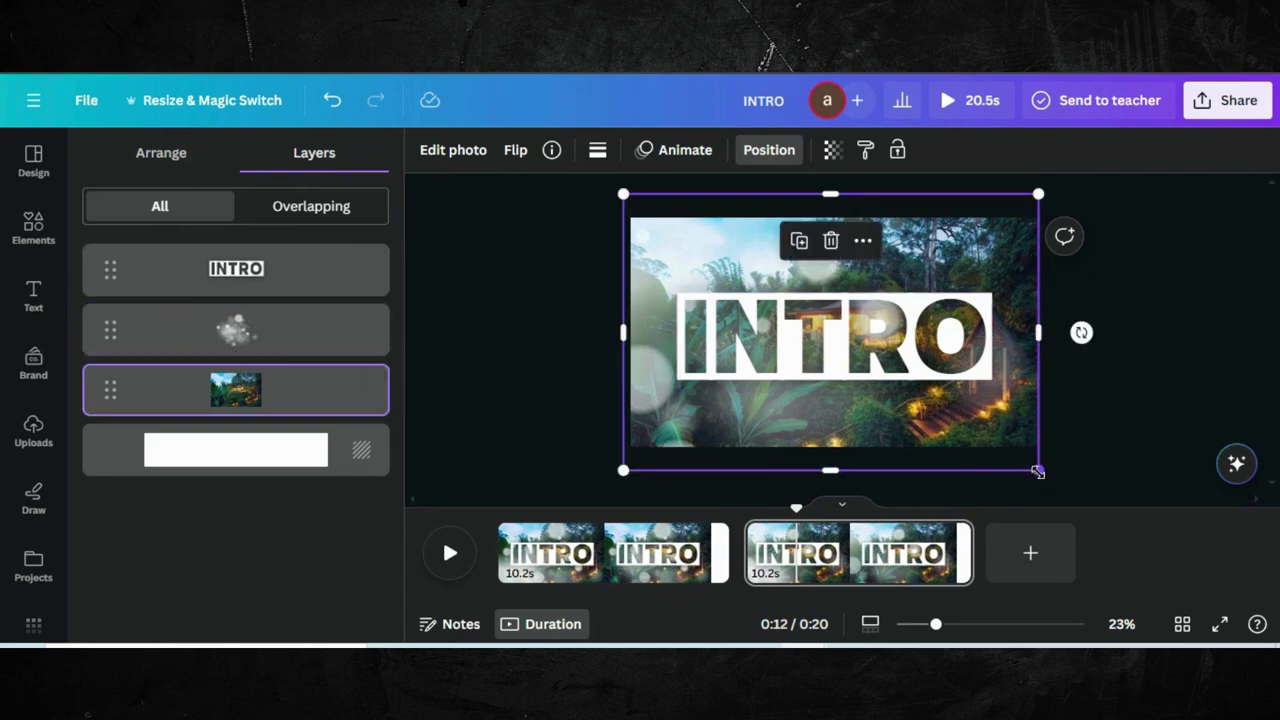
pyautogui.moveTo(1038, 471); pyautogui.dragTo(1255, 640)
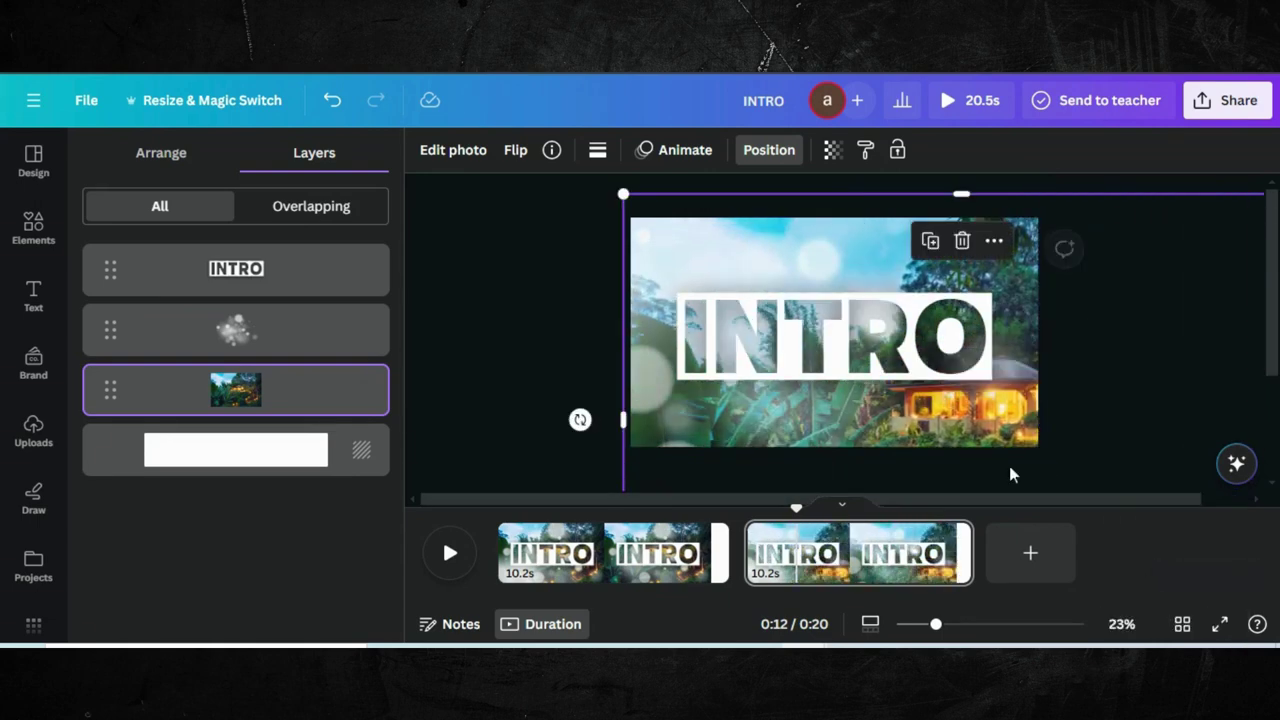
# Move the enlarged jungle photo on the second page leftward so the lit house sits near the middle of the page
pyautogui.click(236, 268)
pyautogui.click(240, 340)
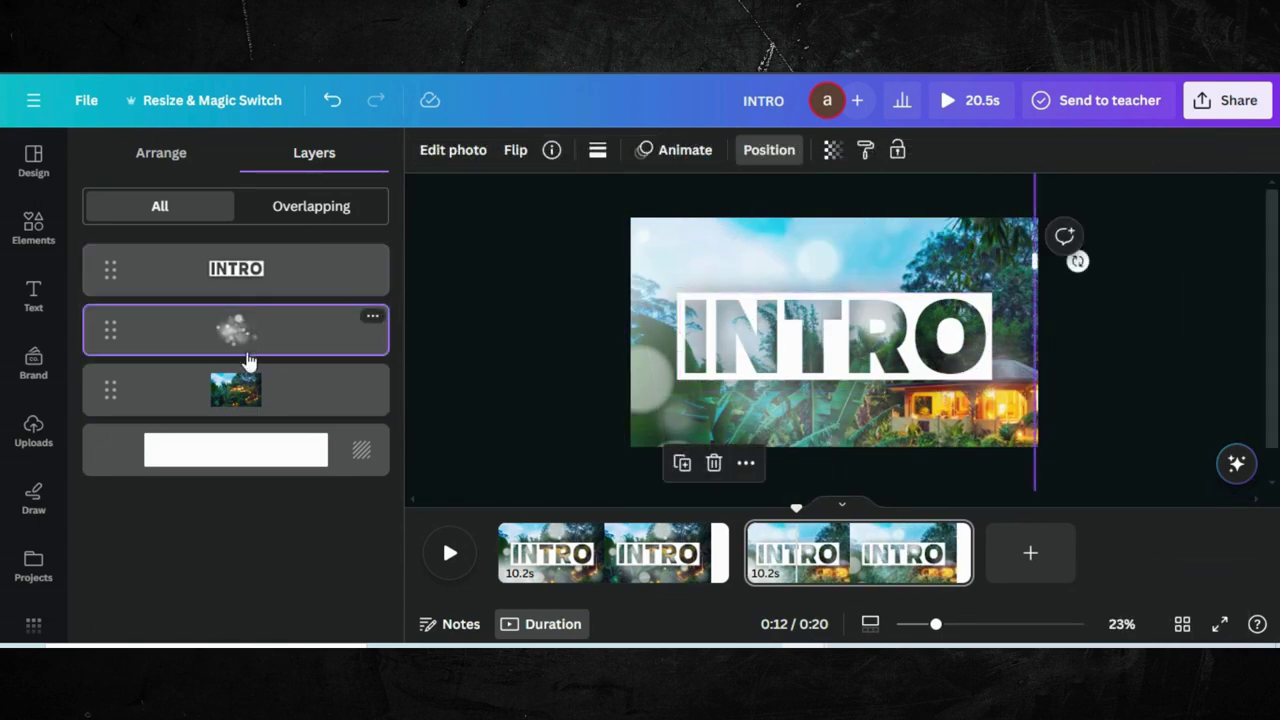
pyautogui.click(243, 390)
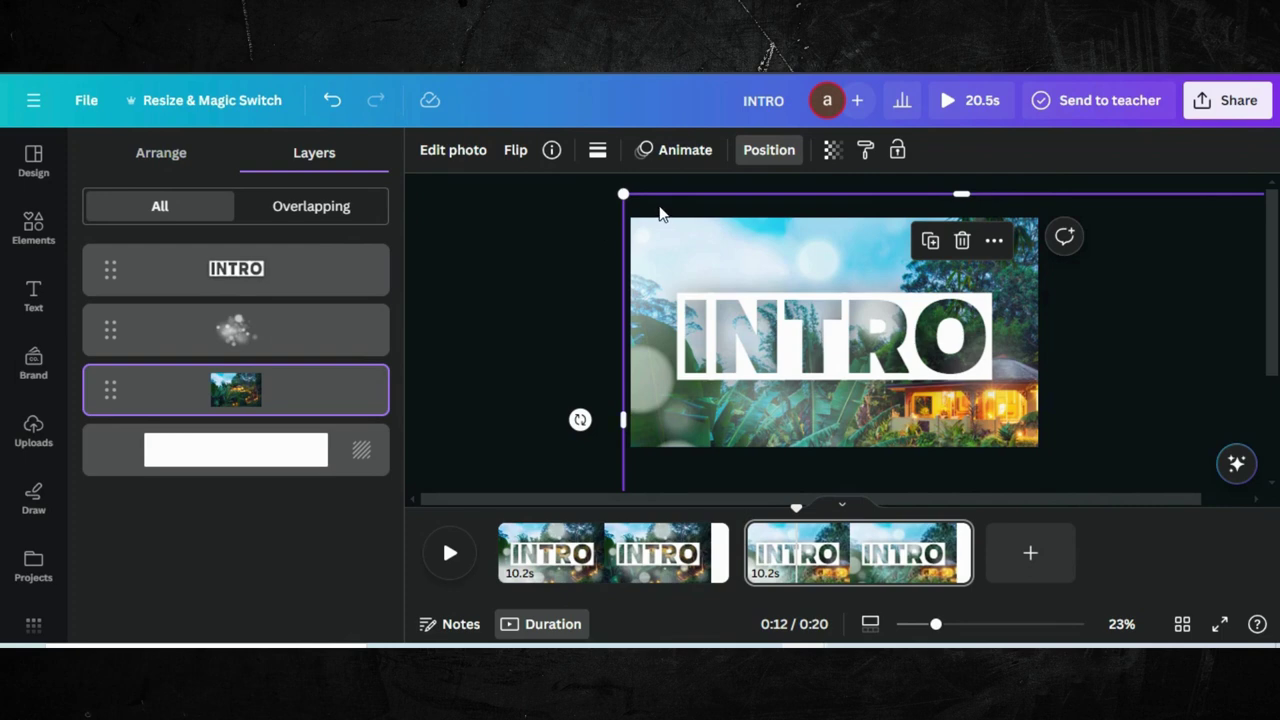
pyautogui.moveTo(660, 213); pyautogui.dragTo(540, 184)
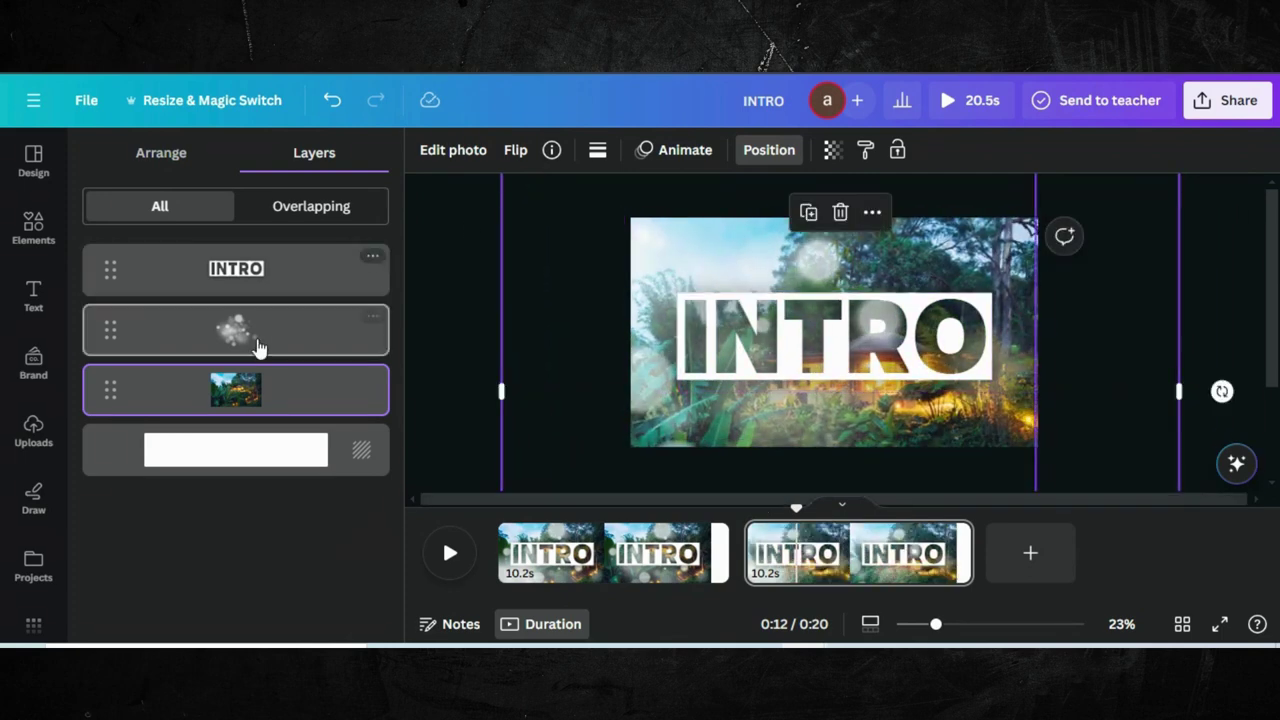
# Enlarge the second page's INTRO heading to a font size of about 1,597 and shift it so its letters run off the page
pyautogui.click(266, 287)
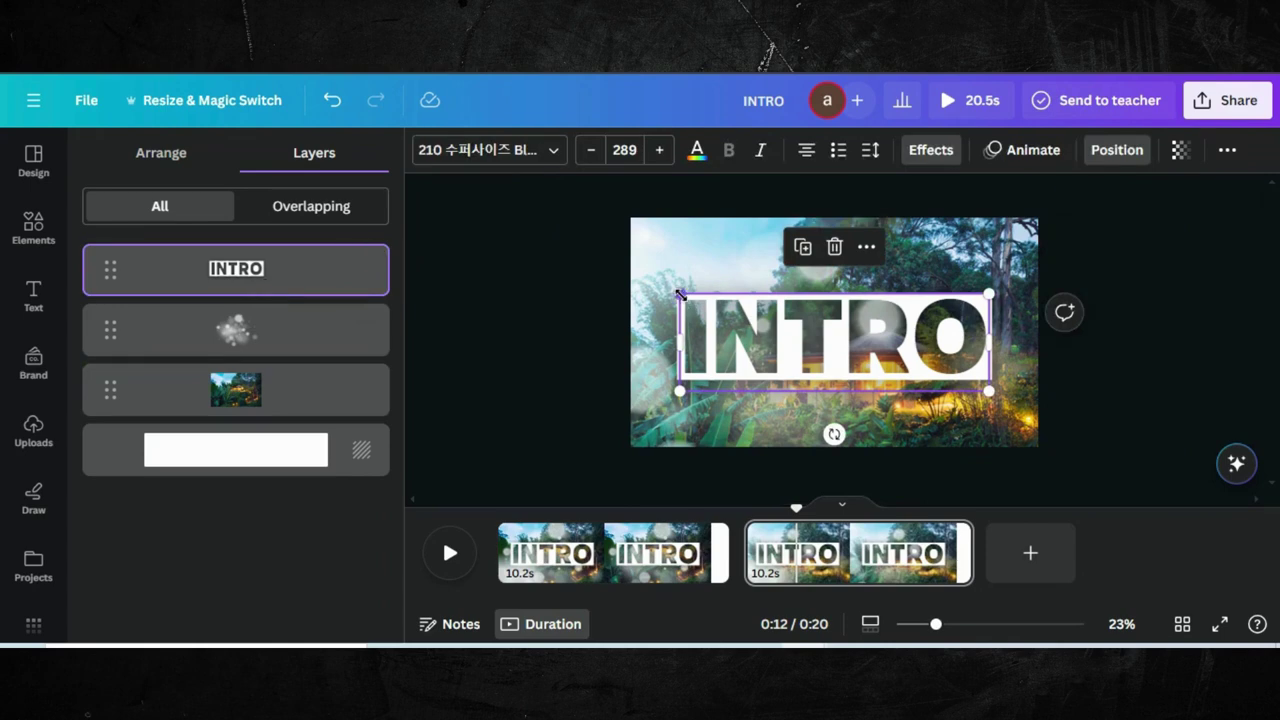
pyautogui.moveTo(679, 293); pyautogui.dragTo(8, 167)
pyautogui.moveTo(983, 386); pyautogui.dragTo(797, 377)
pyautogui.moveTo(910, 457); pyautogui.dragTo(1250, 540)
pyautogui.moveTo(763, 335); pyautogui.dragTo(531, 190)
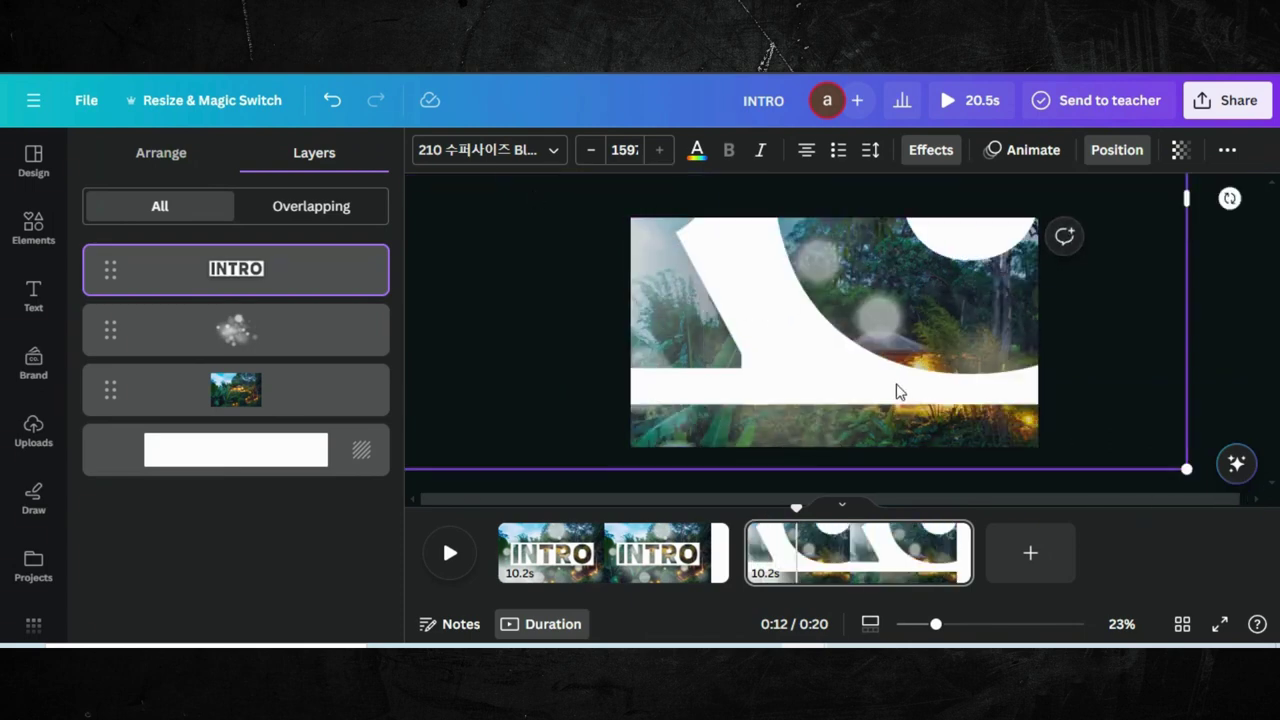
# Enlarge the INTRO heading further to a font size of about 3,380 and shift it until no white lettering covers the page
pyautogui.moveTo(1186, 468); pyautogui.dragTo(694, 324)
pyautogui.moveTo(820, 368); pyautogui.dragTo(865, 360)
pyautogui.moveTo(782, 352); pyautogui.dragTo(749, 271)
pyautogui.moveTo(1029, 391); pyautogui.dragTo(1050, 570)
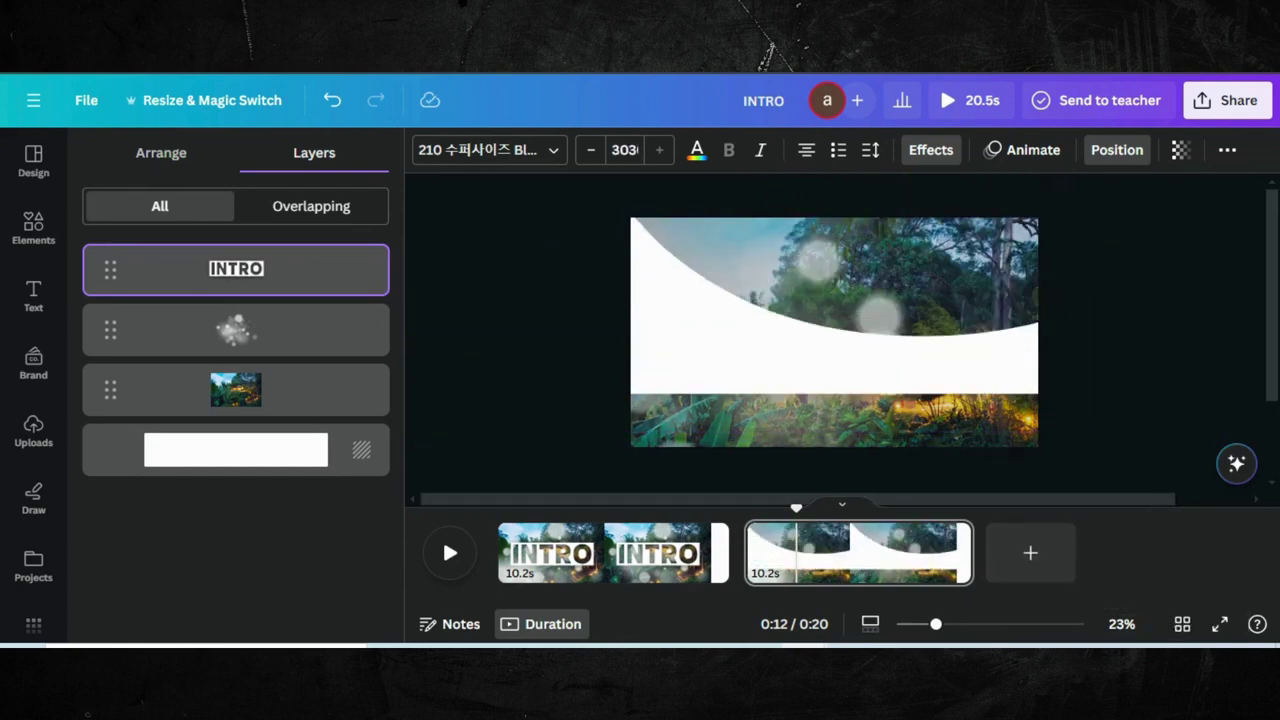
pyautogui.moveTo(1012, 435); pyautogui.dragTo(850, 375)
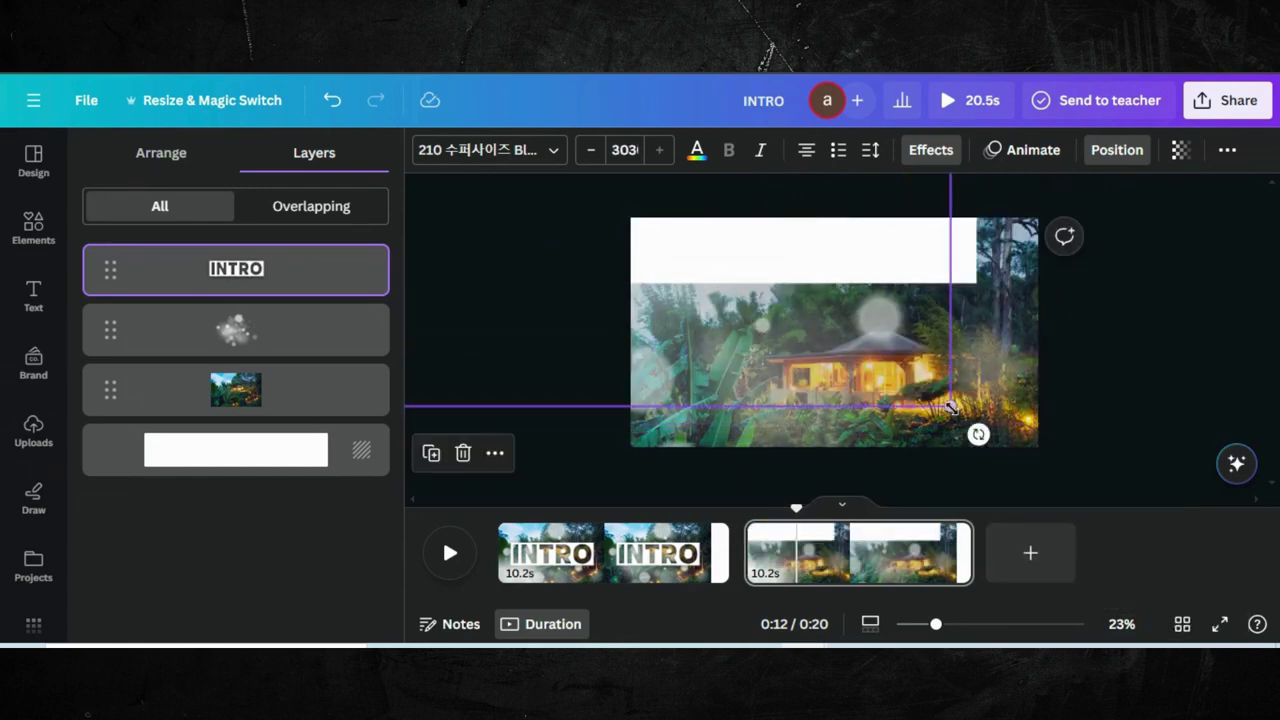
pyautogui.moveTo(952, 408); pyautogui.dragTo(1010, 440)
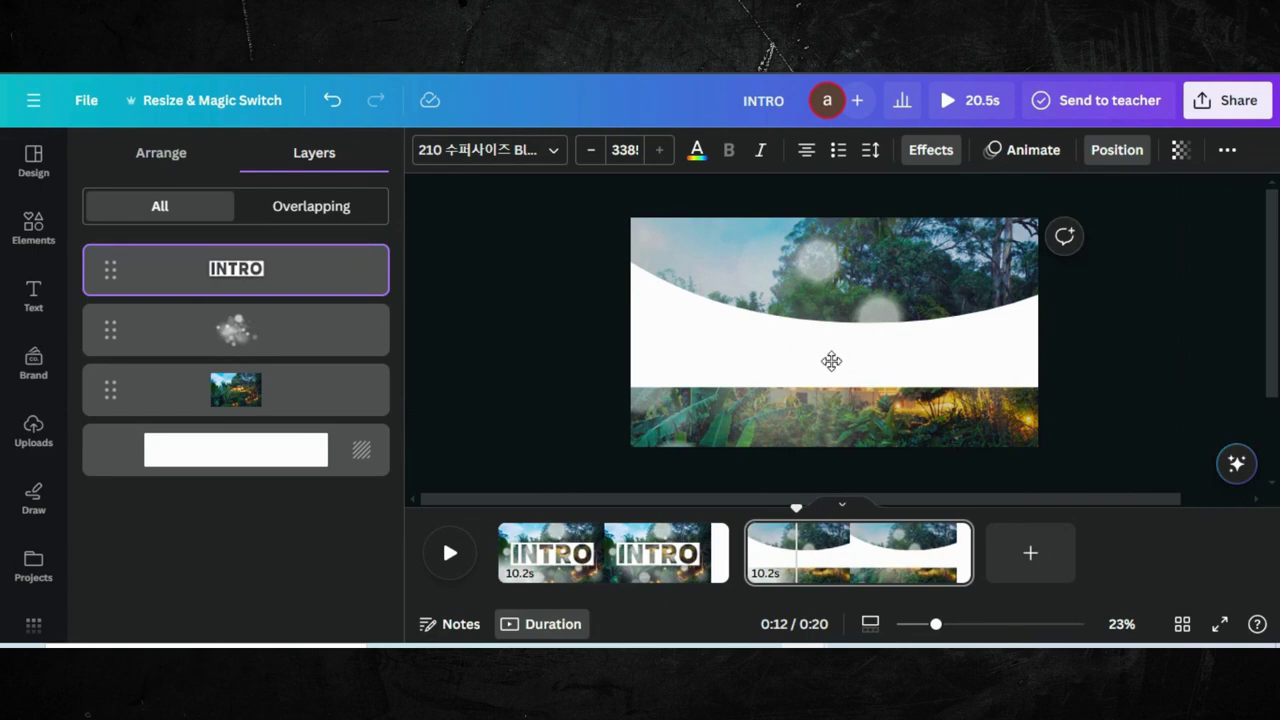
pyautogui.moveTo(831, 361); pyautogui.dragTo(925, 355)
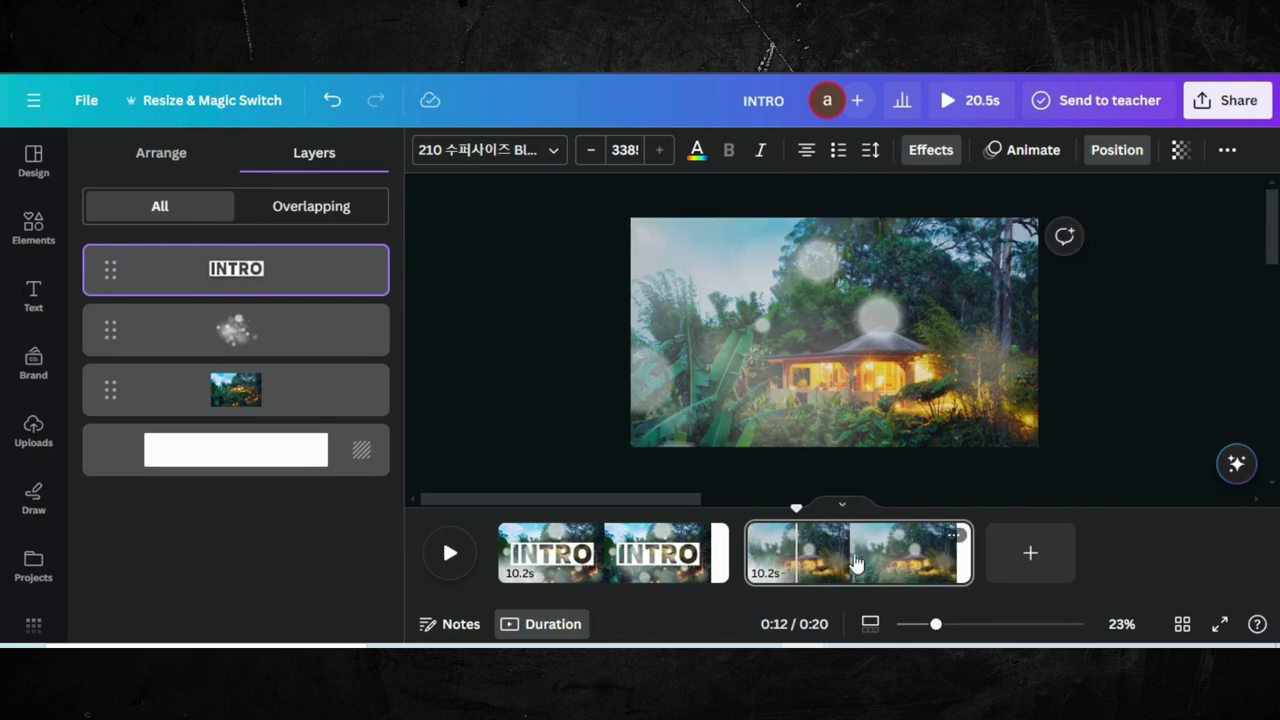
# Place the enlarged page before the original and add a Match & Move transition between them with the maximum duration
pyautogui.moveTo(855, 563); pyautogui.dragTo(683, 563)
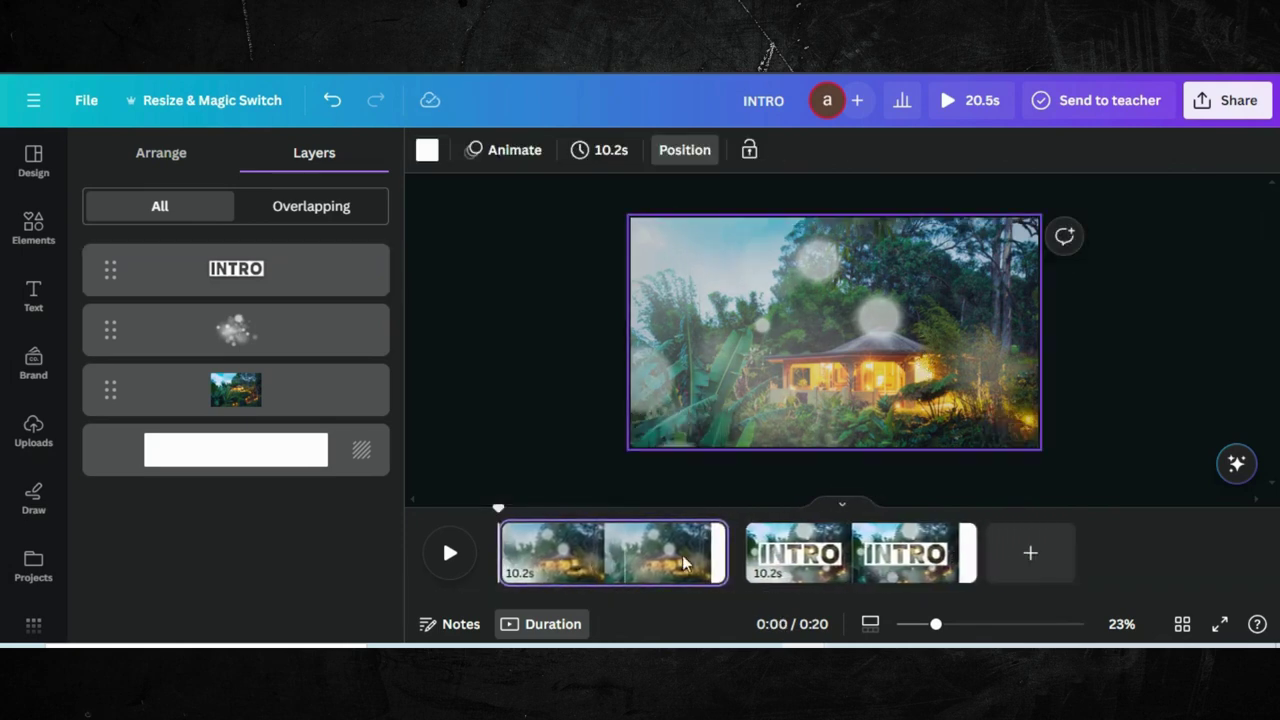
pyautogui.click(749, 563)
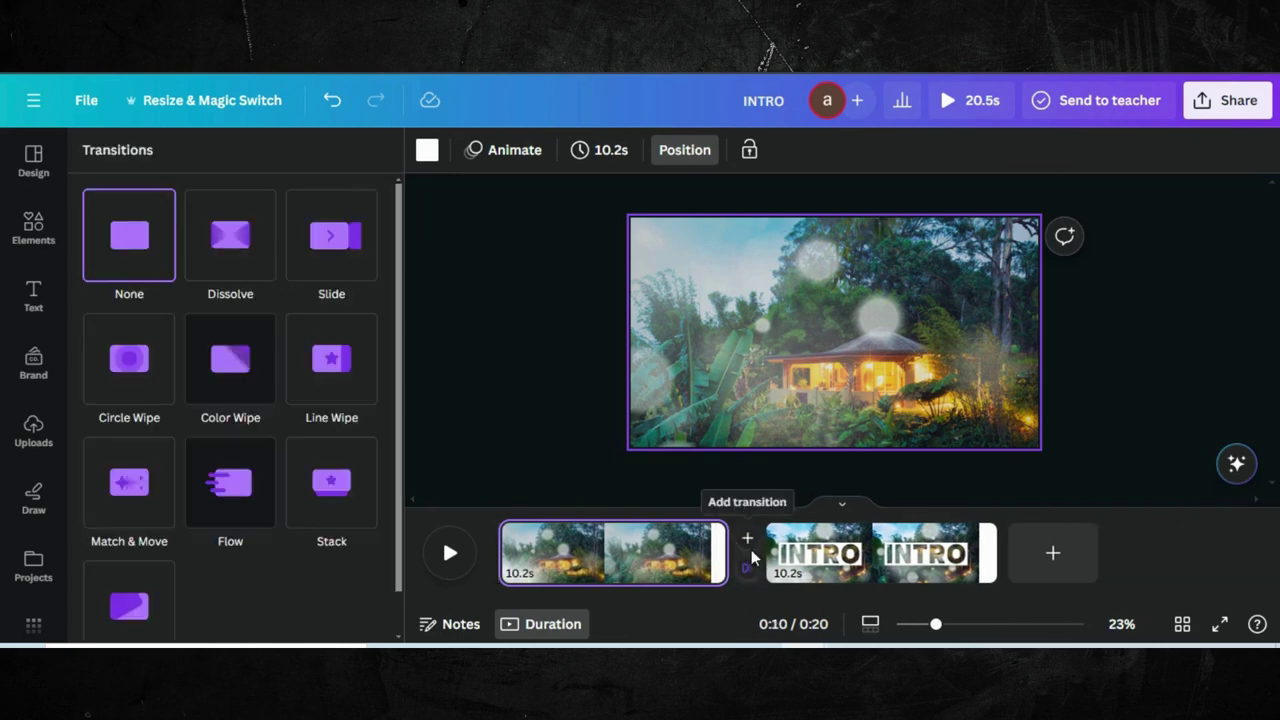
pyautogui.click(128, 510)
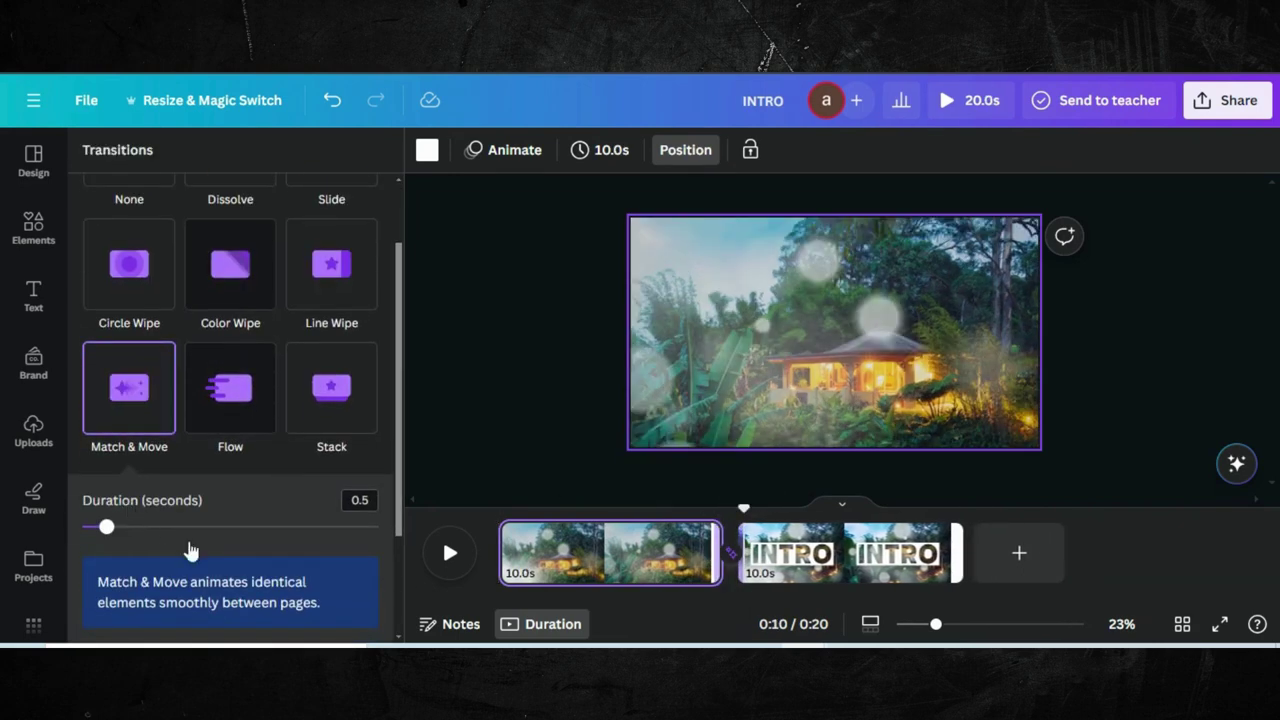
pyautogui.moveTo(106, 531); pyautogui.dragTo(395, 535)
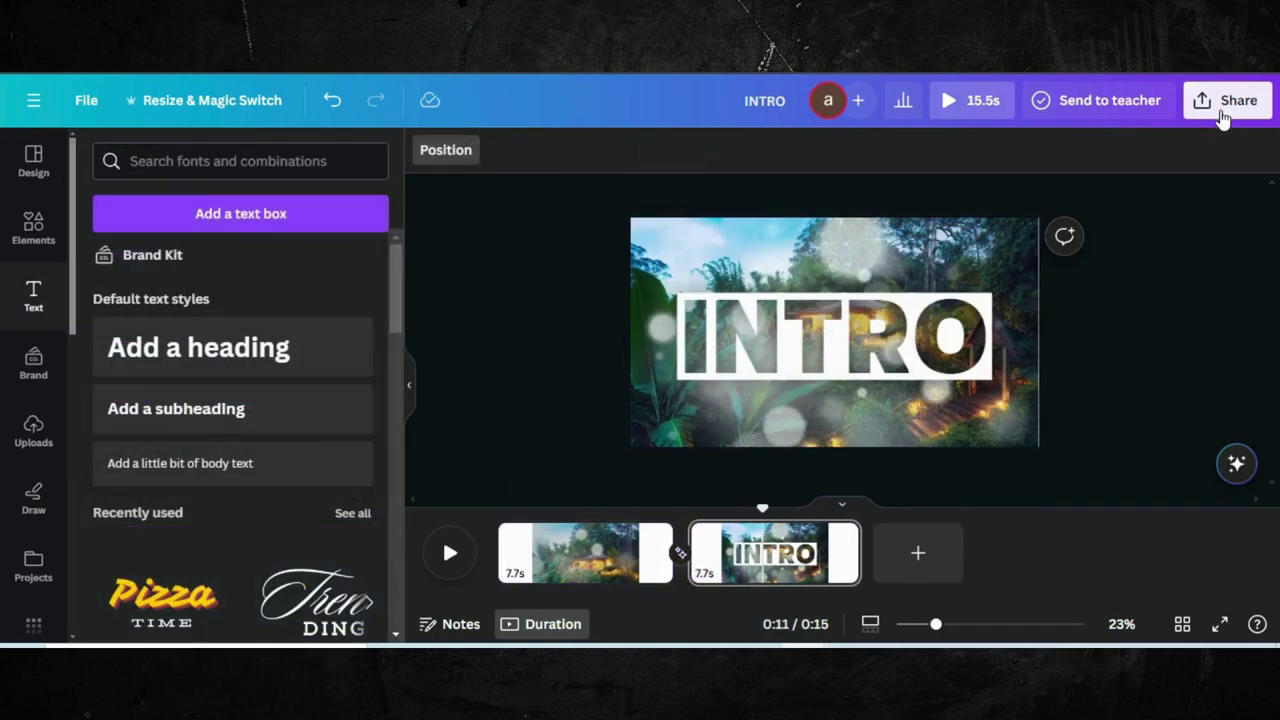
# Download both pages of the design as an MP4 video in 1080p quality
pyautogui.click(1222, 110)
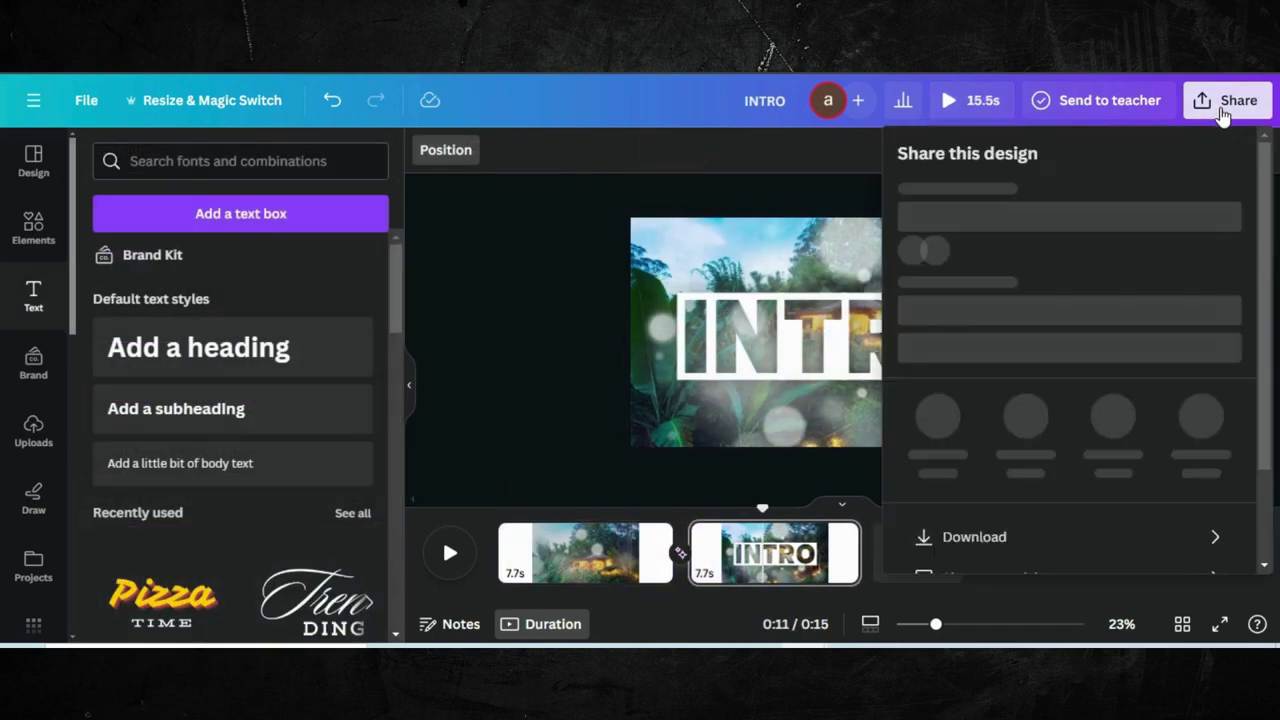
pyautogui.scroll(-3, 983, 343)
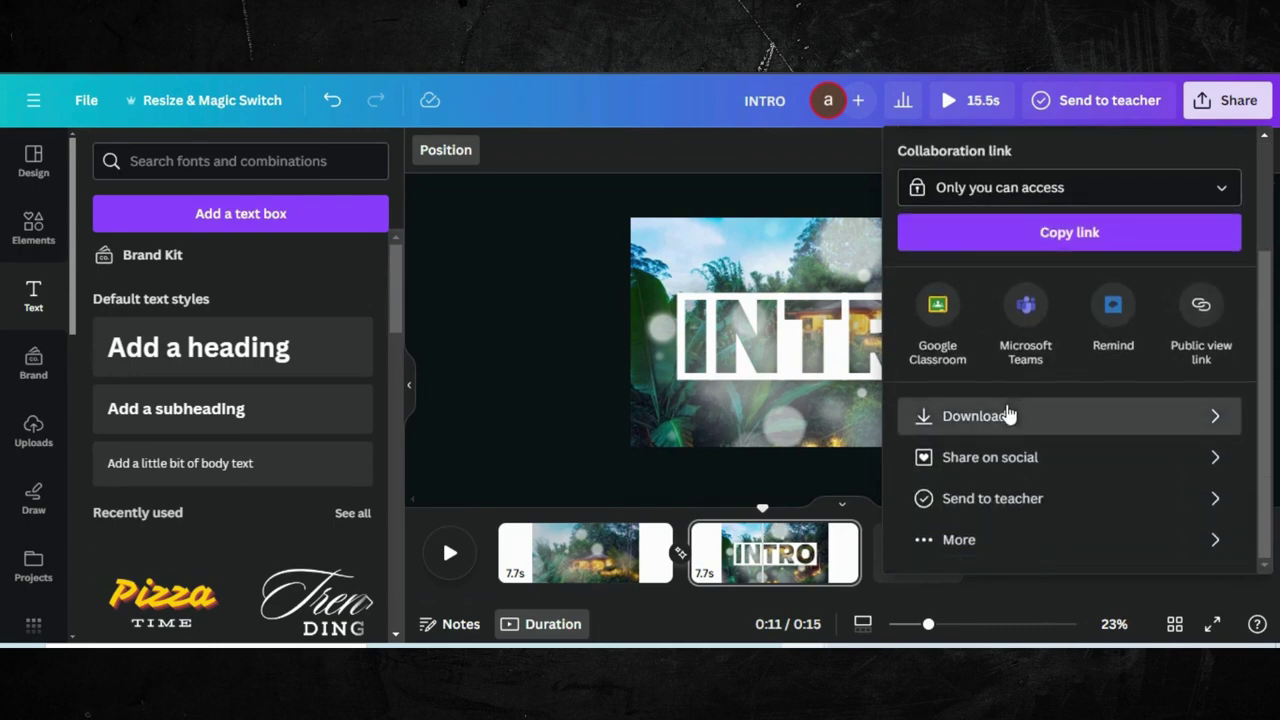
pyautogui.click(1007, 414)
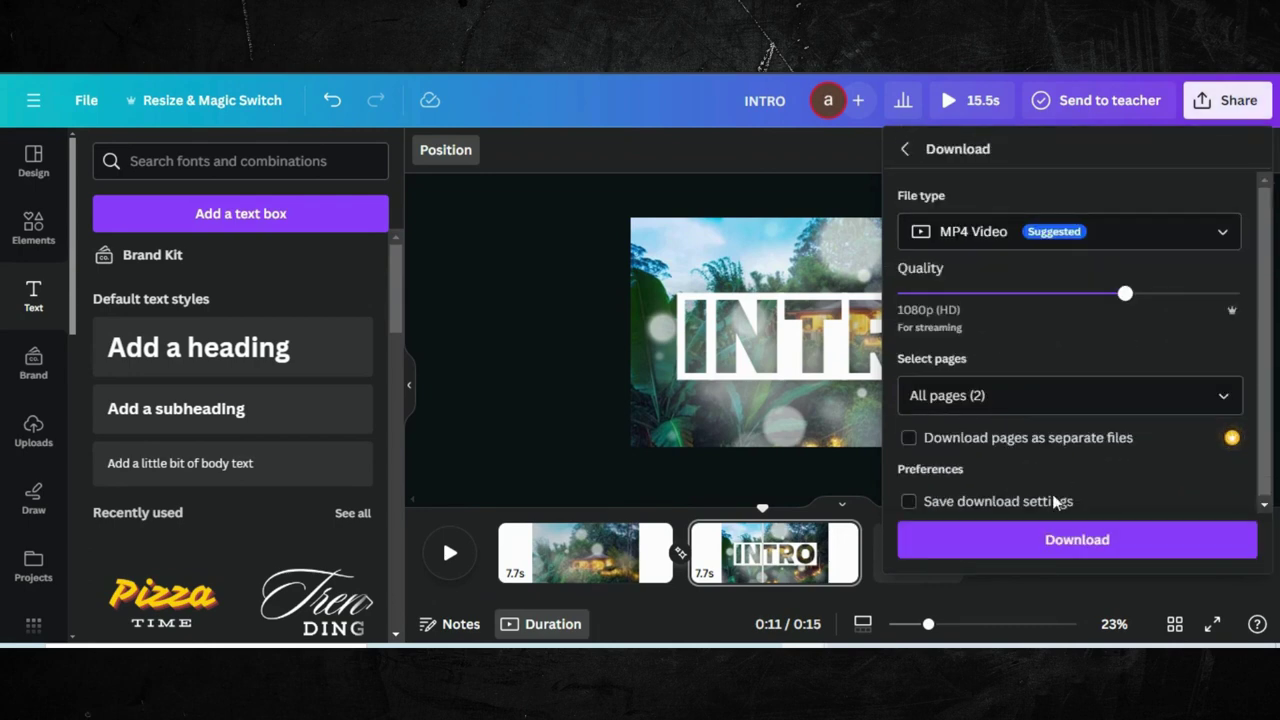
pyautogui.click(1043, 545)
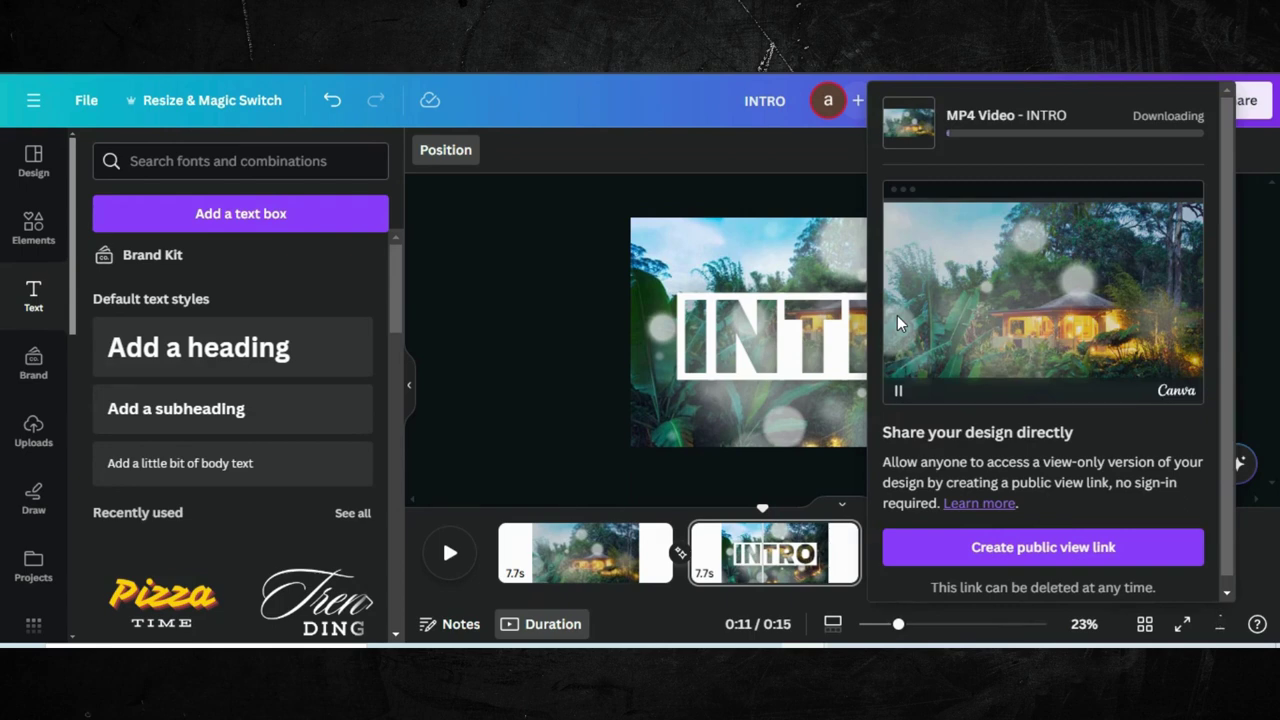
pyautogui.click(486, 334)
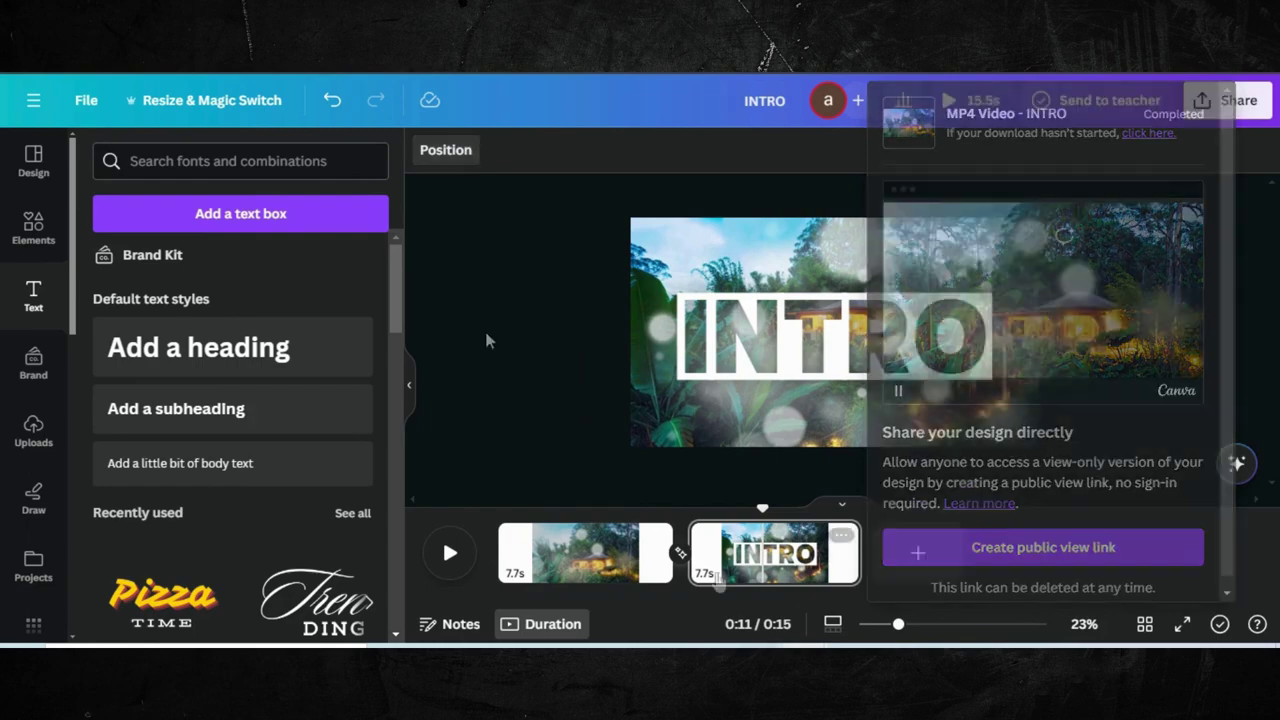
# Delete both existing pages from the timeline, leaving a single blank page
pyautogui.click(651, 535)
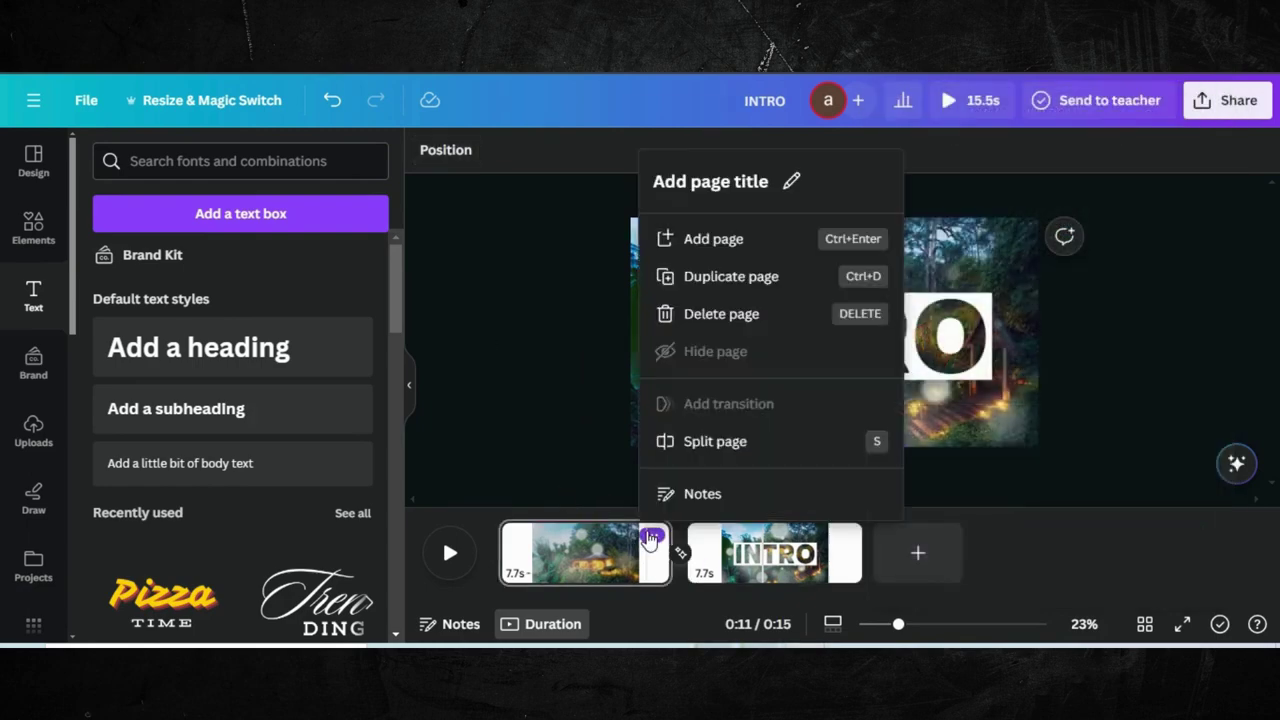
pyautogui.click(712, 314)
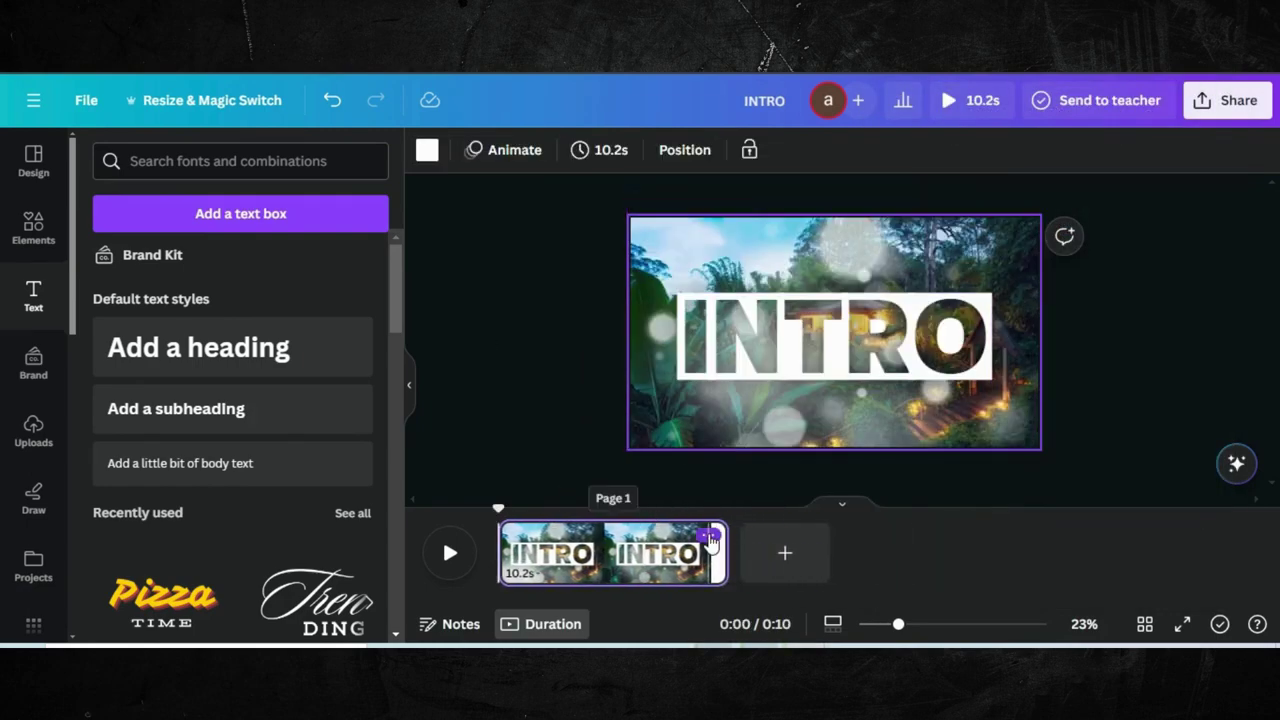
pyautogui.click(710, 535)
pyautogui.click(750, 317)
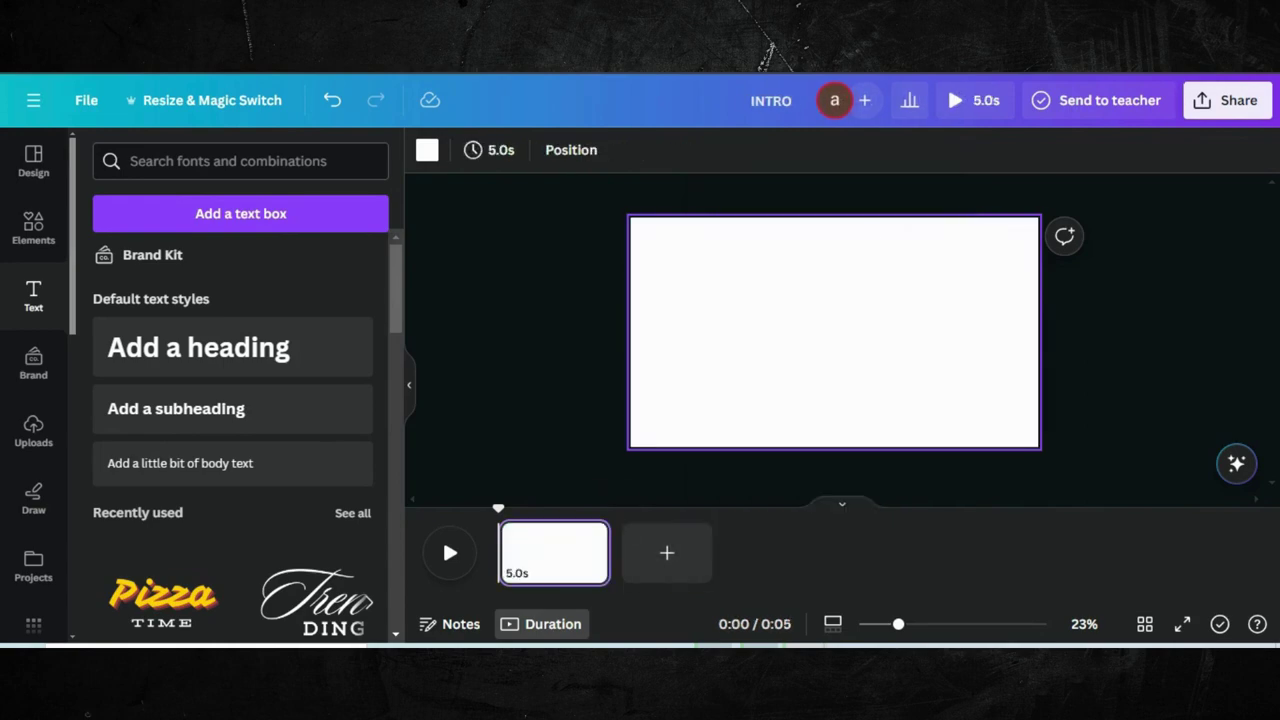
# Add the exported jungle intro video from the uploads to the blank page and set it as the background
pyautogui.click(33, 430)
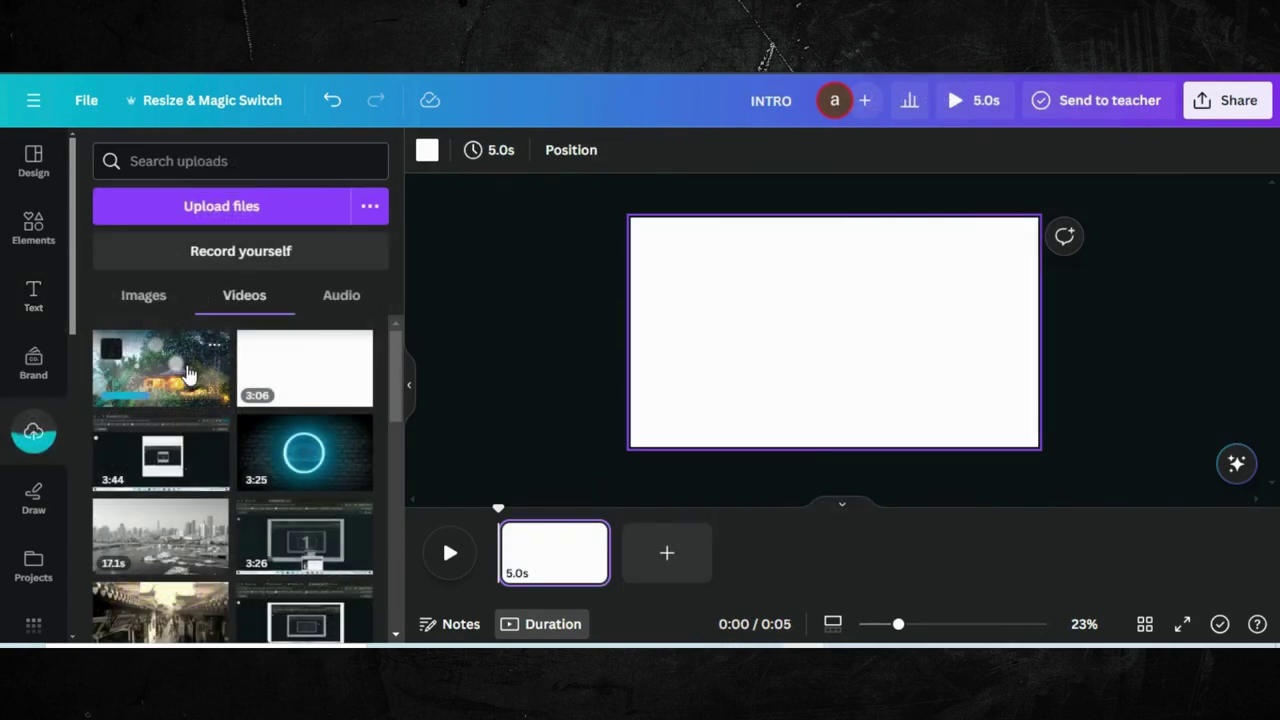
pyautogui.click(187, 373)
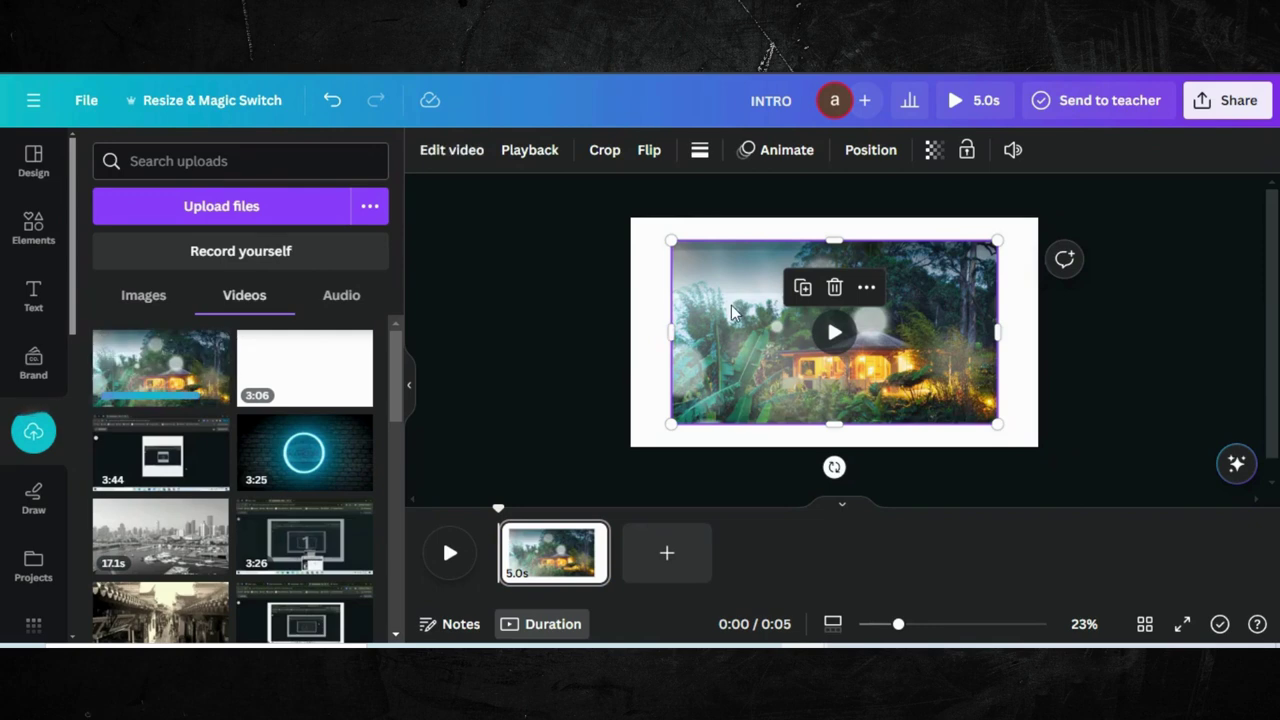
pyautogui.rightClick(716, 326)
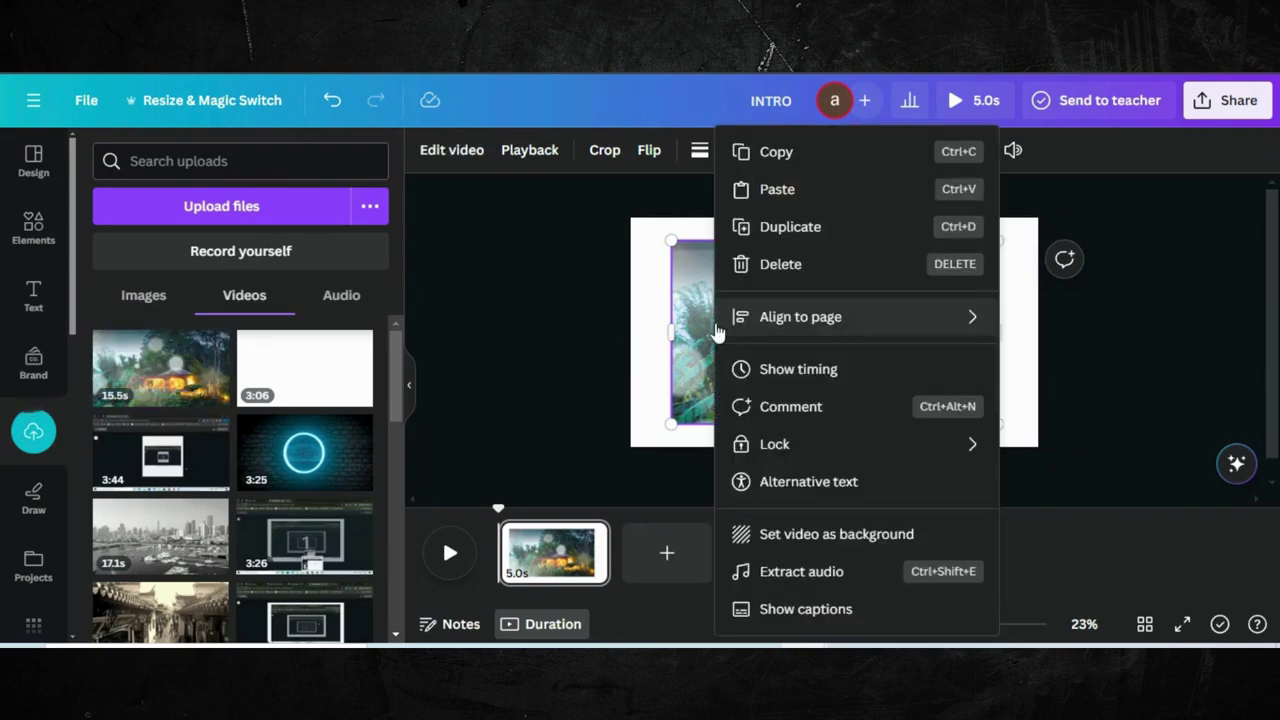
pyautogui.click(815, 536)
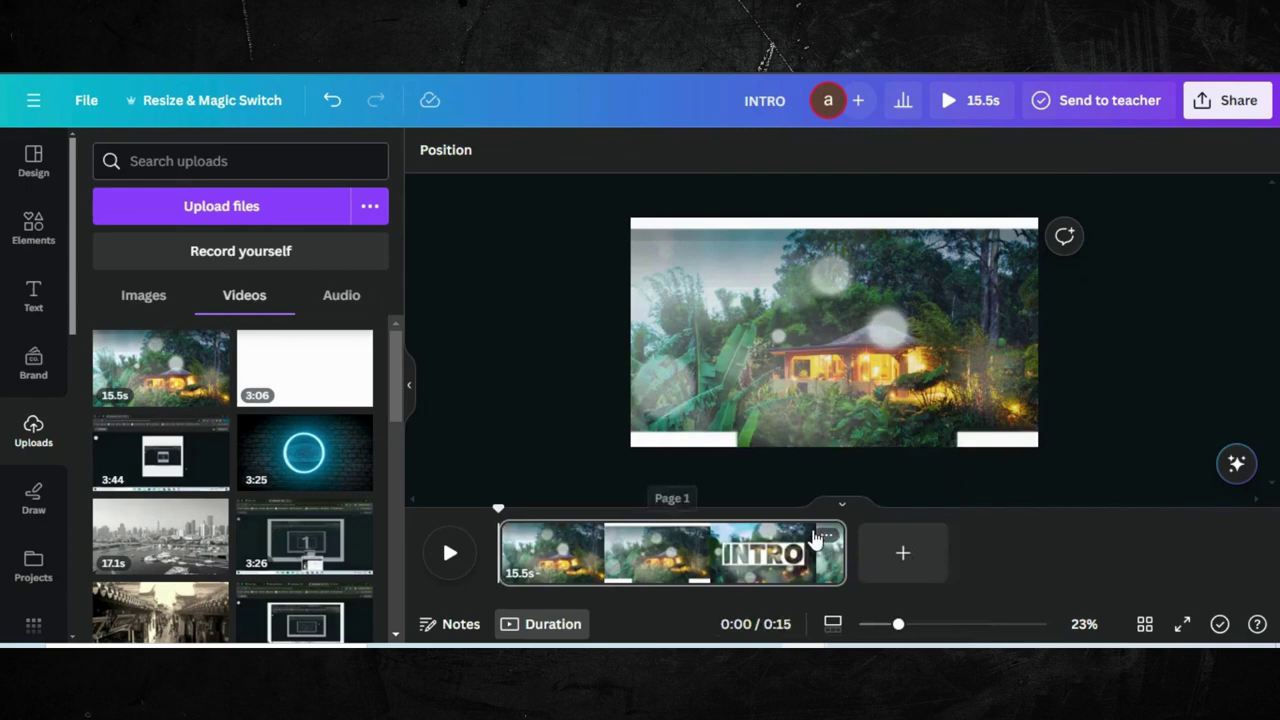
# Play the video and split it at about 6.0 seconds, just before the white lettering enters the frame
pyautogui.click(449, 552)
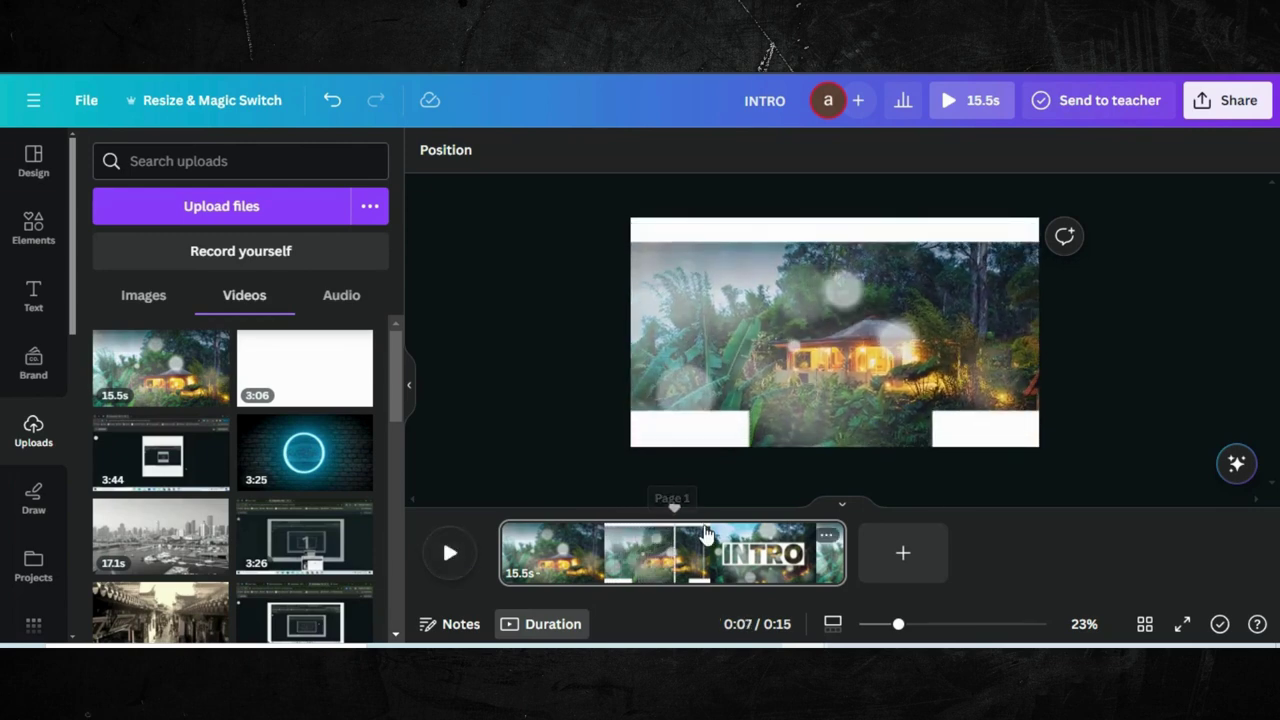
pyautogui.click(665, 552)
pyautogui.click(648, 552)
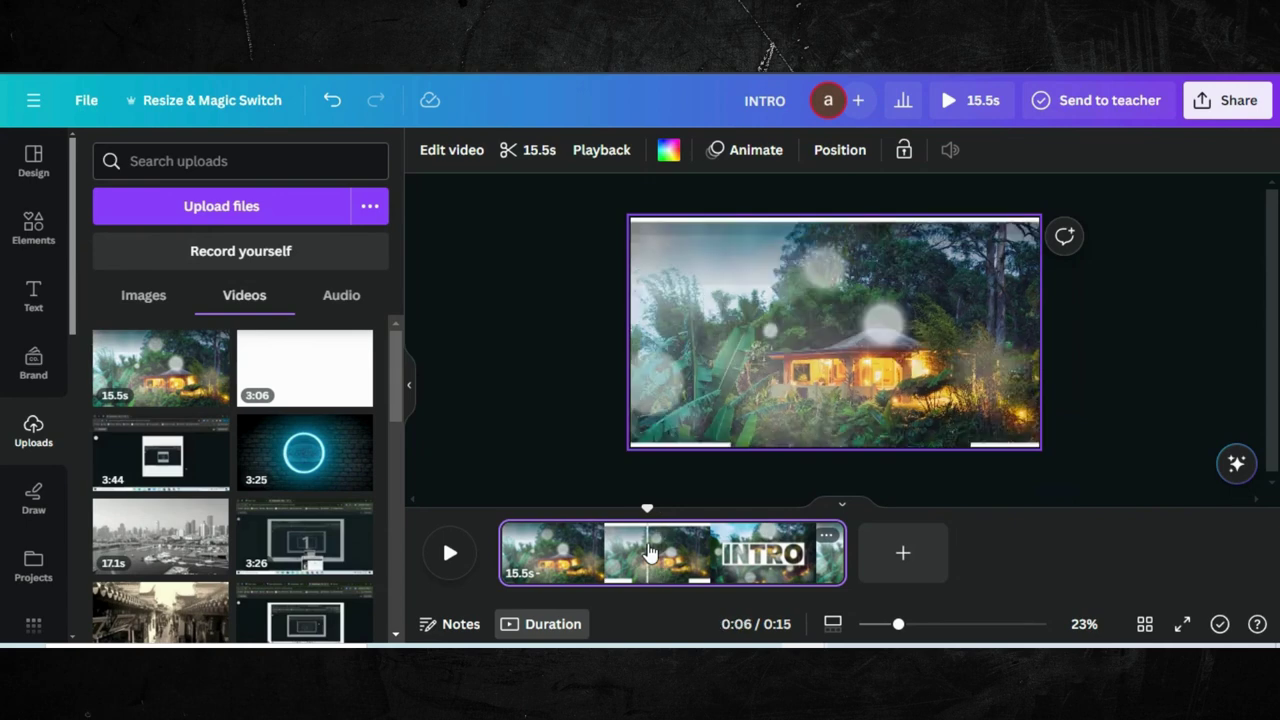
pyautogui.click(637, 552)
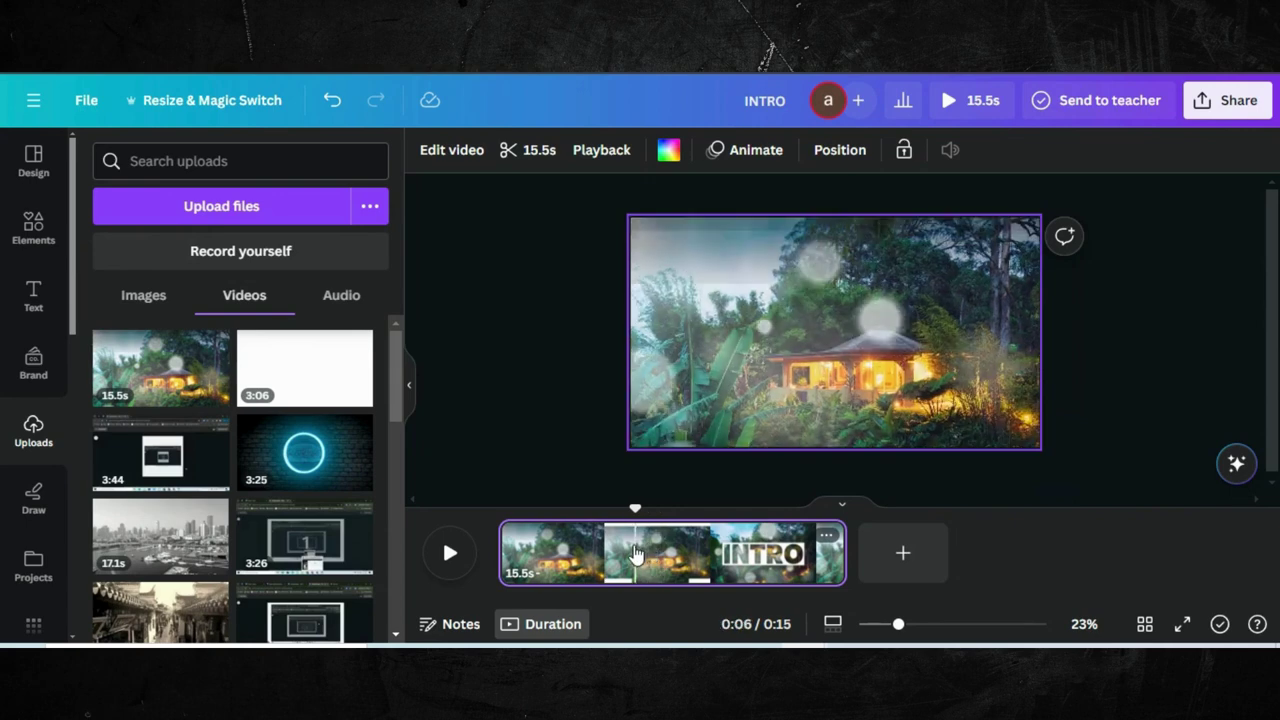
pyautogui.rightClick(637, 552)
pyautogui.click(706, 464)
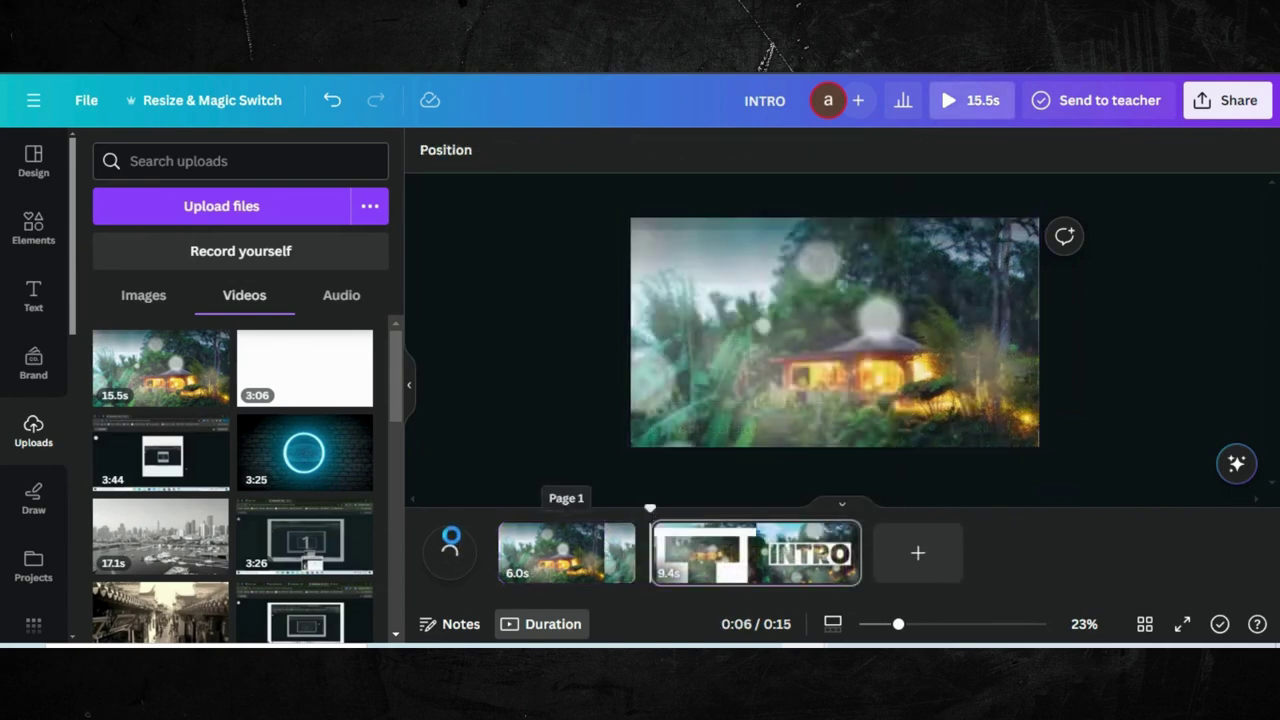
# Play the second clip and split it about 4.9 seconds in, where the INTRO text is fully formed
pyautogui.click(450, 555)
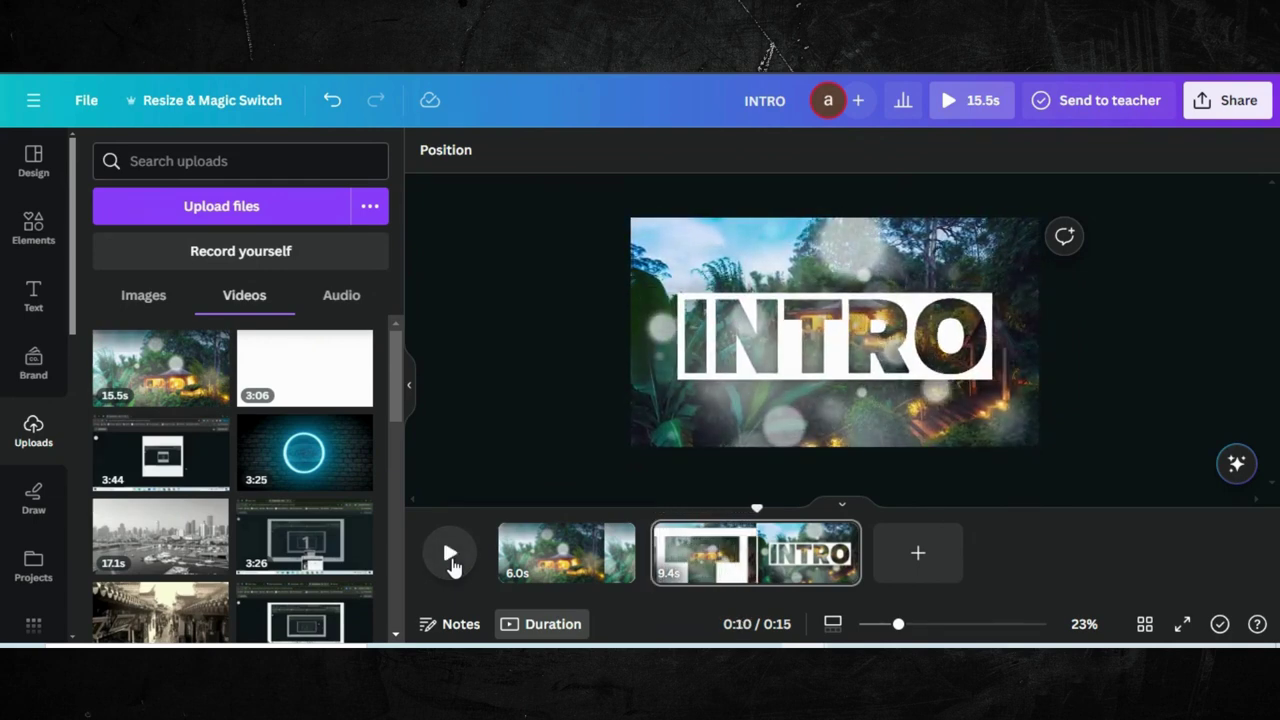
pyautogui.click(762, 560)
pyautogui.rightClick(764, 556)
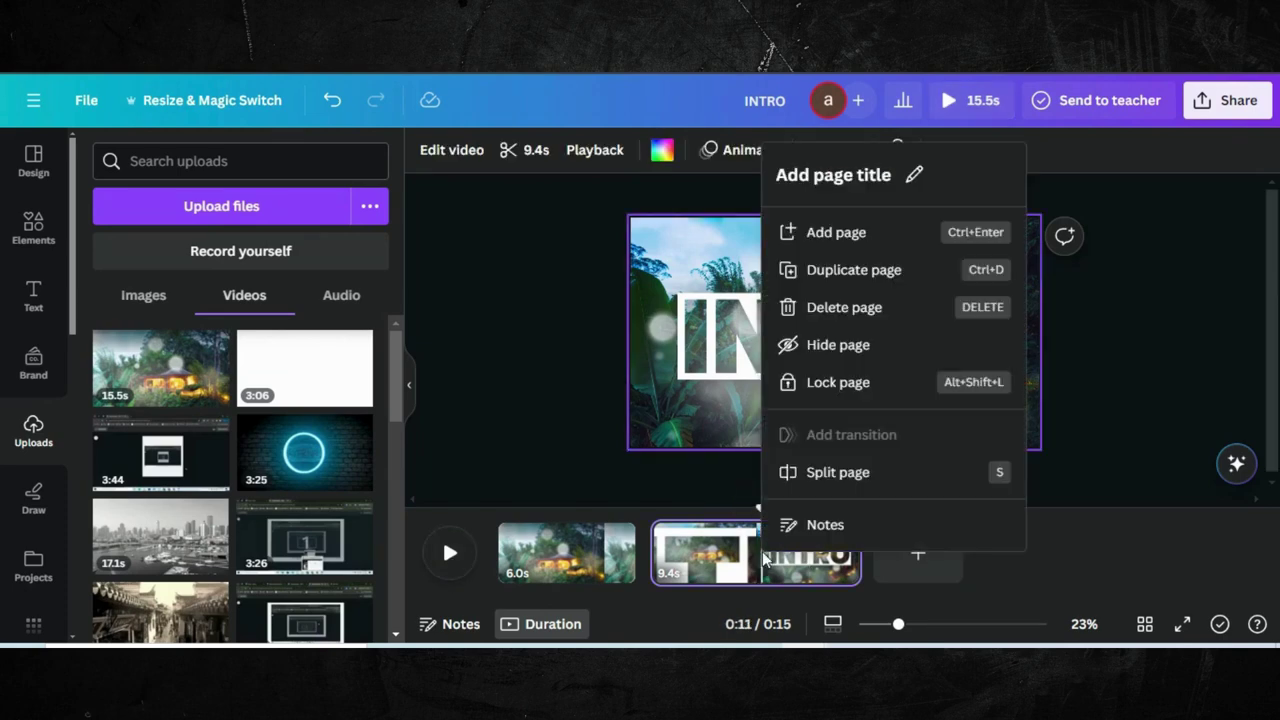
pyautogui.click(827, 476)
# Delete the last and first clips, keeping only the middle zoom-out section, and play it from the start
pyautogui.click(825, 560)
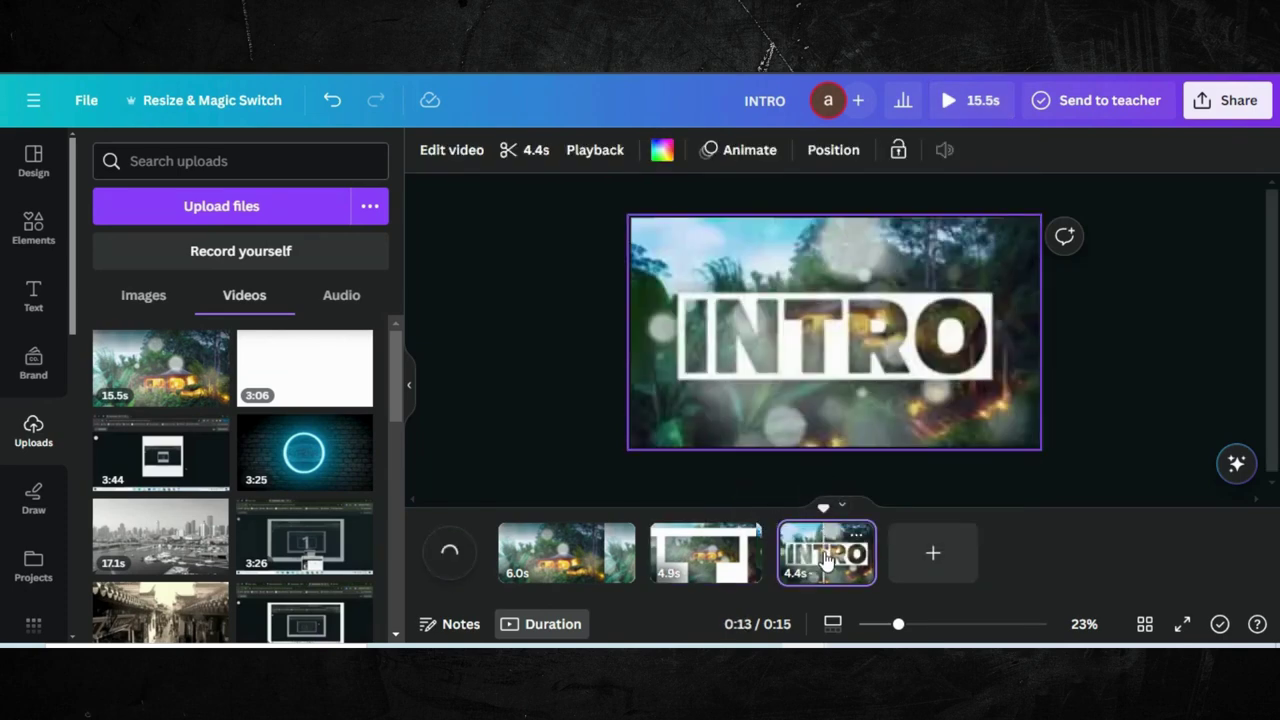
pyautogui.press('Delete')
pyautogui.click(590, 563)
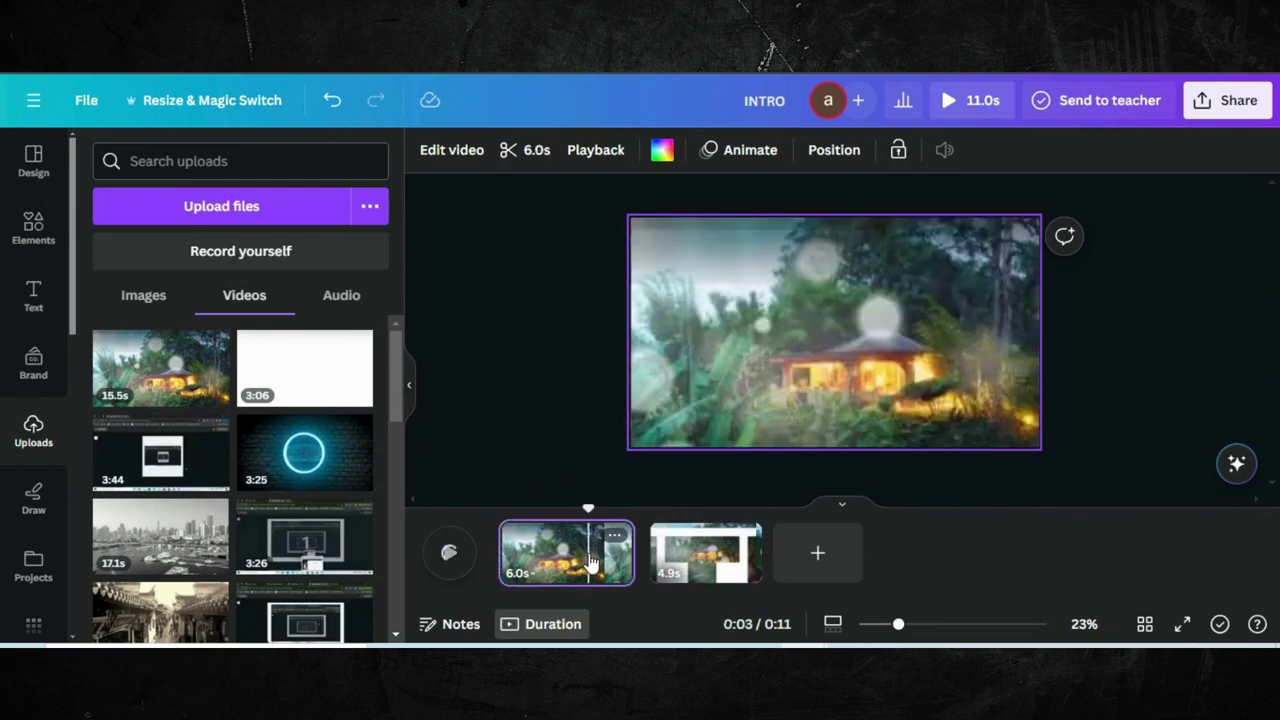
pyautogui.press('Delete')
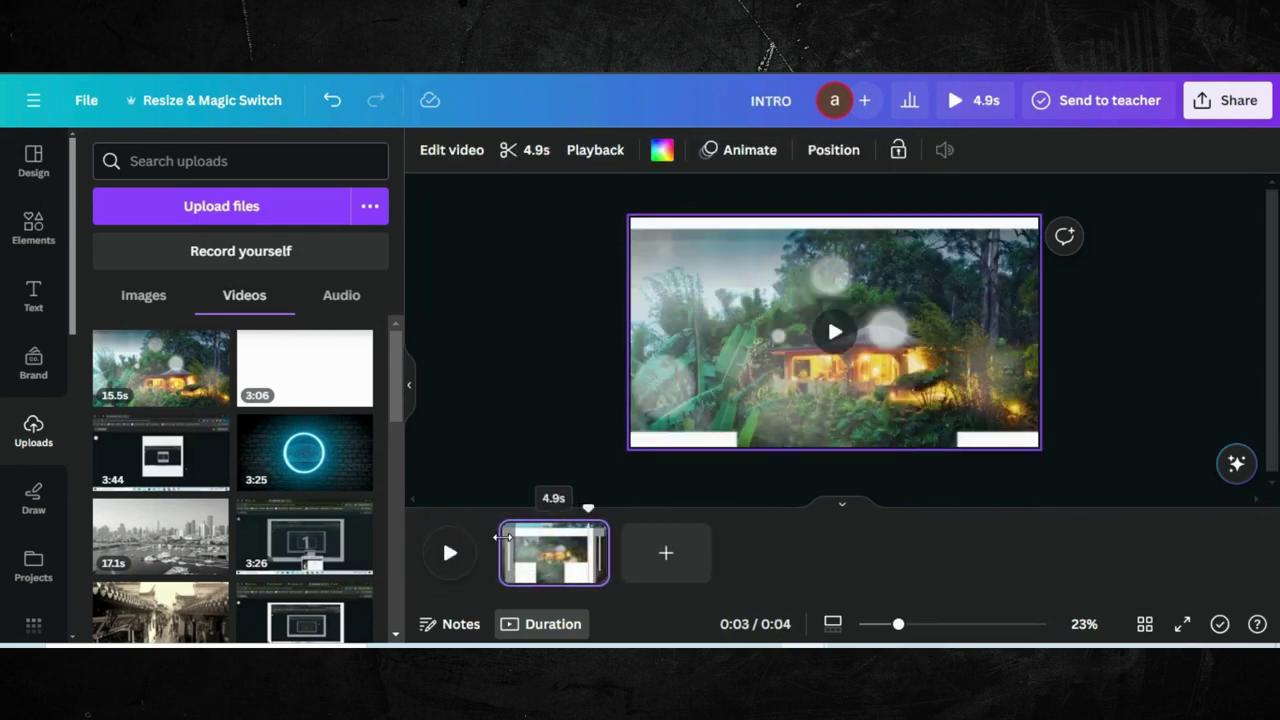
pyautogui.press('space')
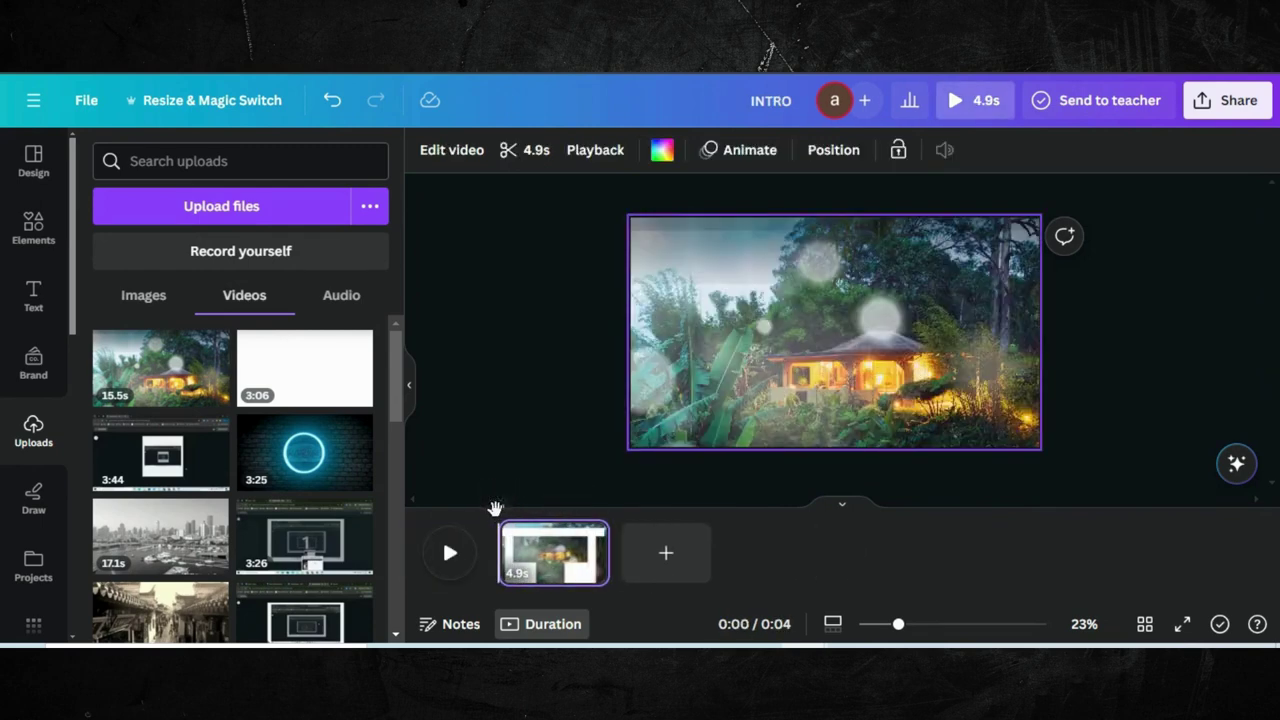
pyautogui.click(443, 566)
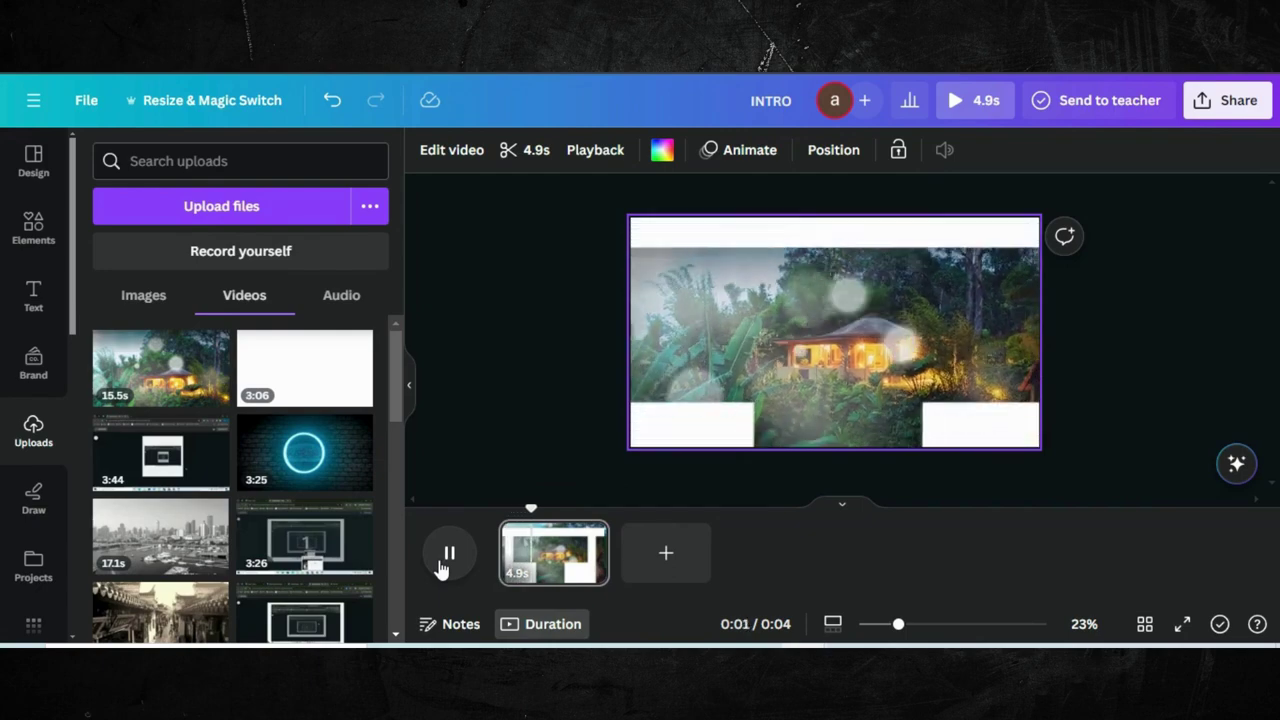